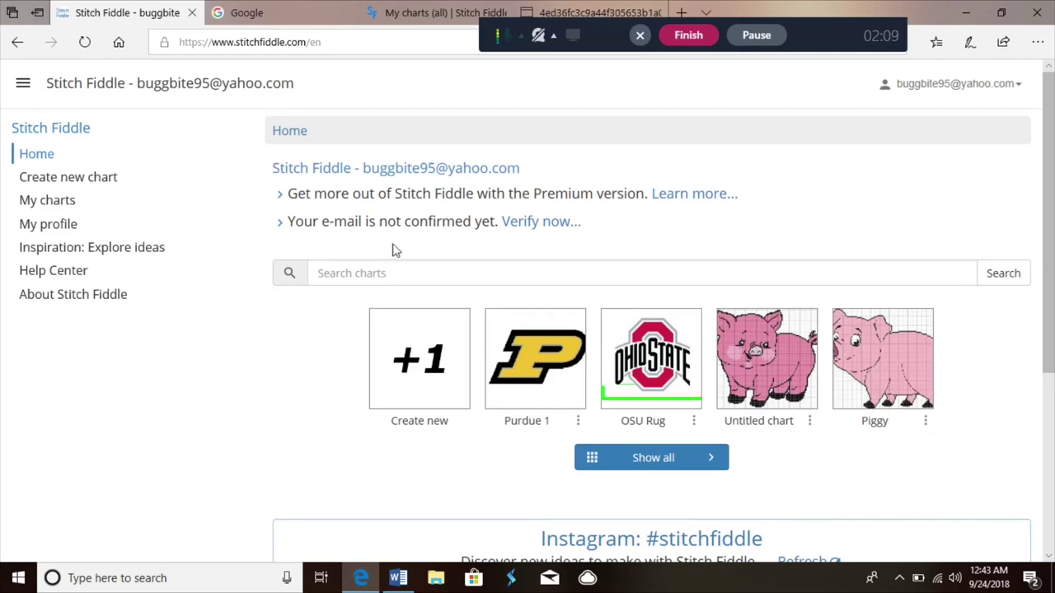
# Create a new Crochet with colors chart that starts from a picture.
pyautogui.click(438, 341)
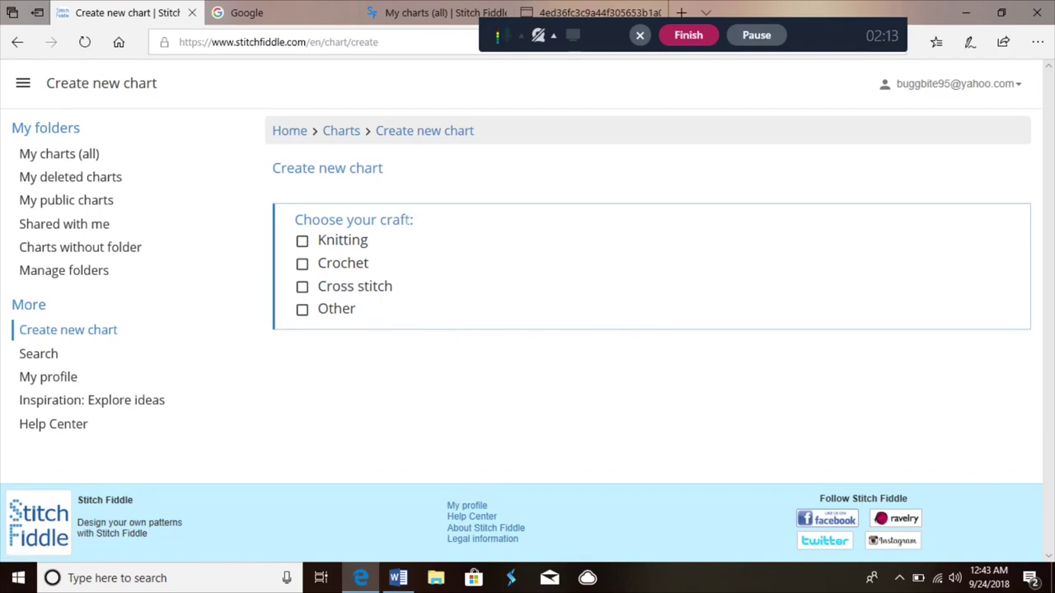
pyautogui.click(467, 277)
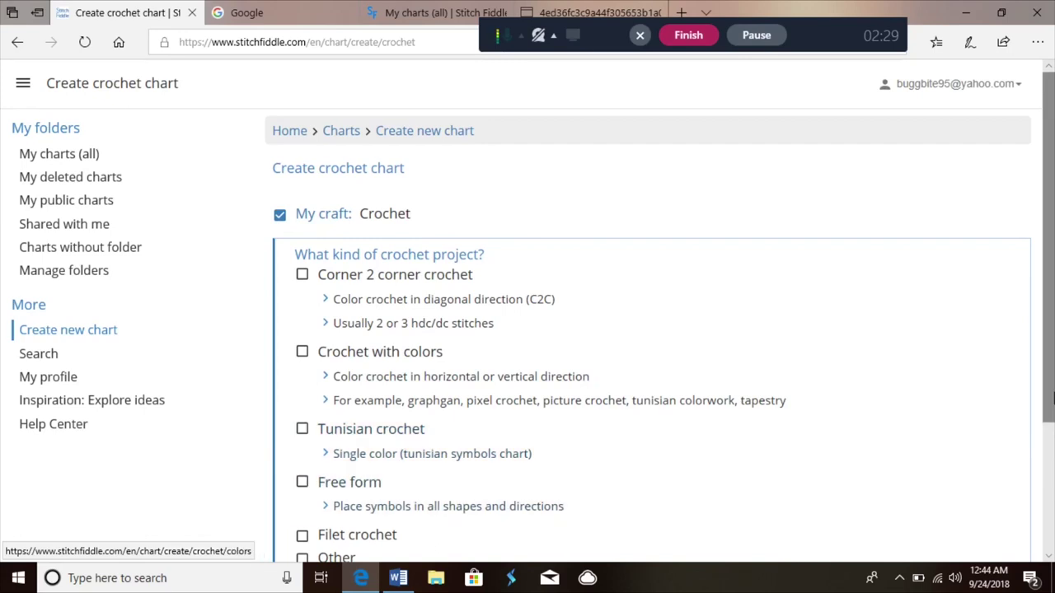
pyautogui.moveTo(1051, 356); pyautogui.dragTo(1051, 419)
pyautogui.scroll(1, 1051, 419)
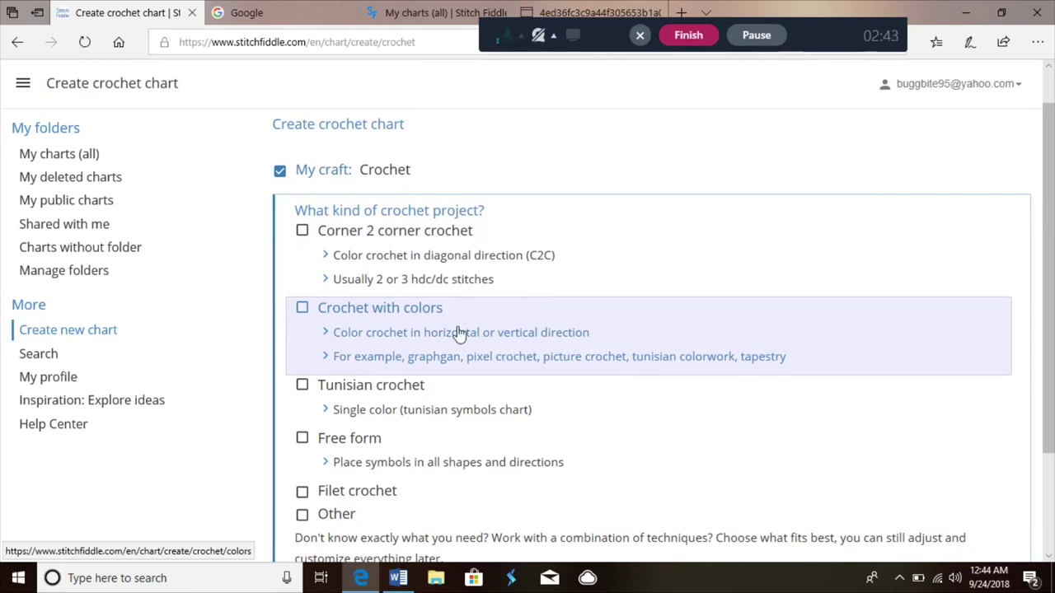
pyautogui.click(414, 308)
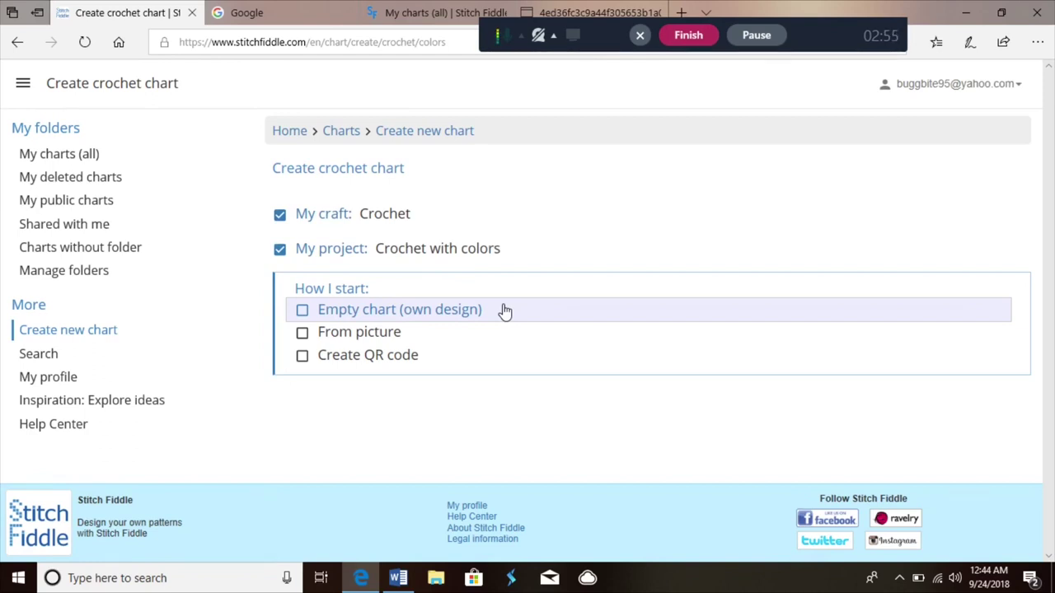
pyautogui.click(485, 344)
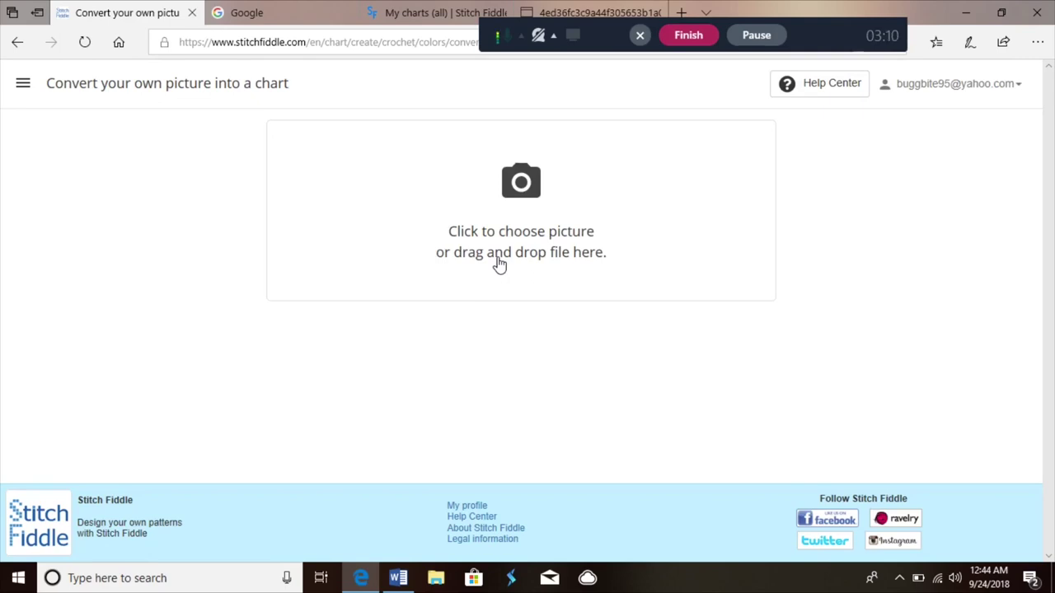
pyautogui.click(267, 23)
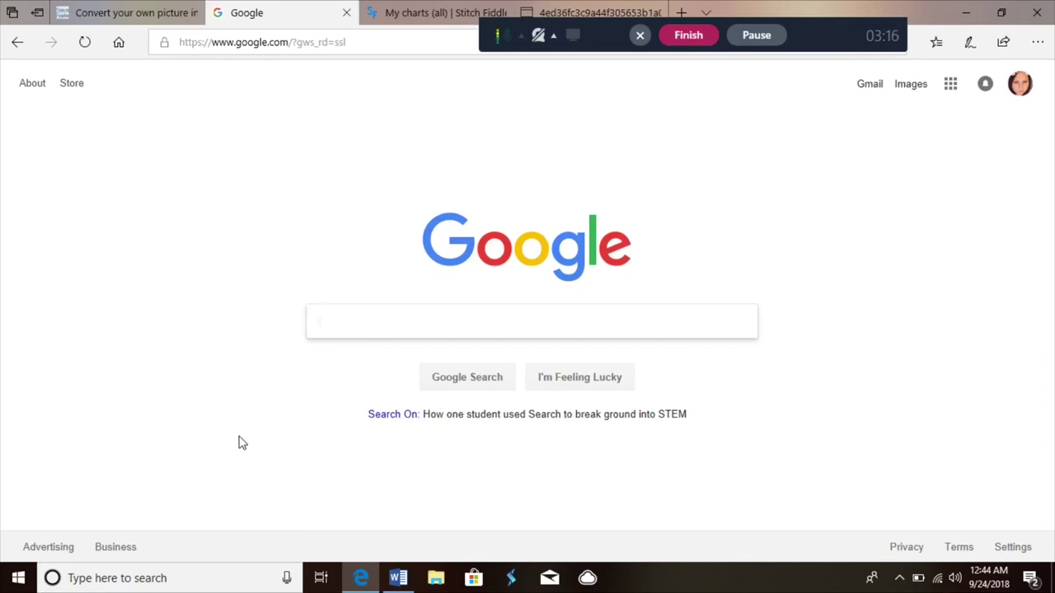
# Search Google for 'purdue logo' and show the image results.
pyautogui.write('purdue')
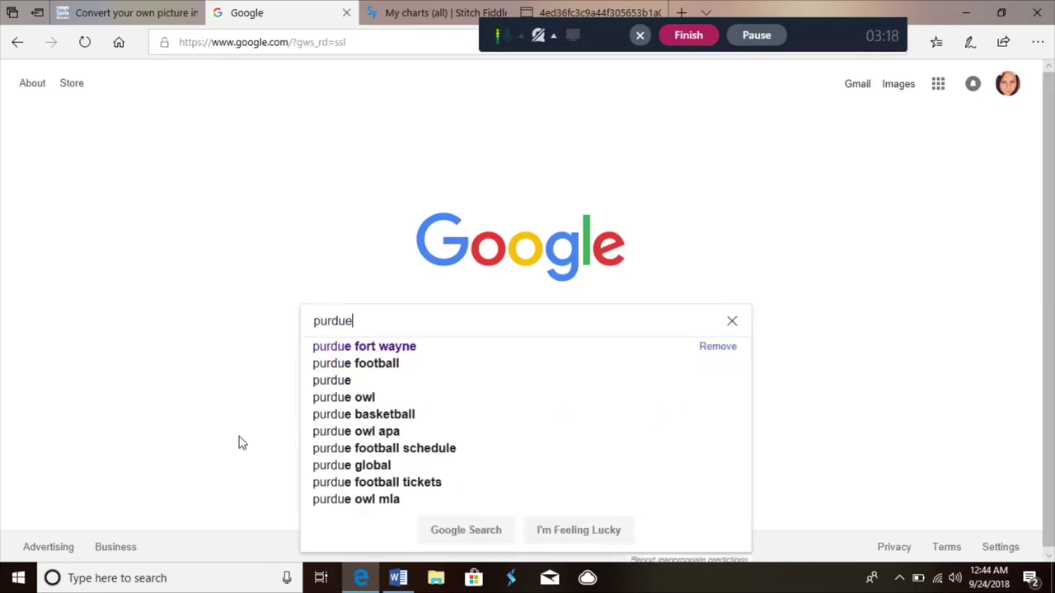
pyautogui.write(' logo')
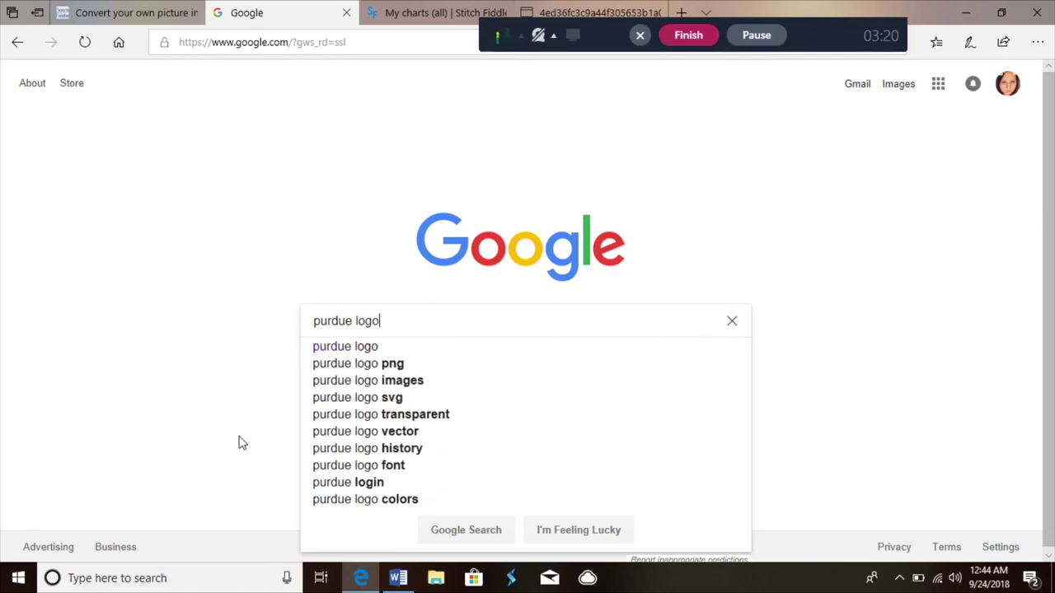
pyautogui.press('Return')
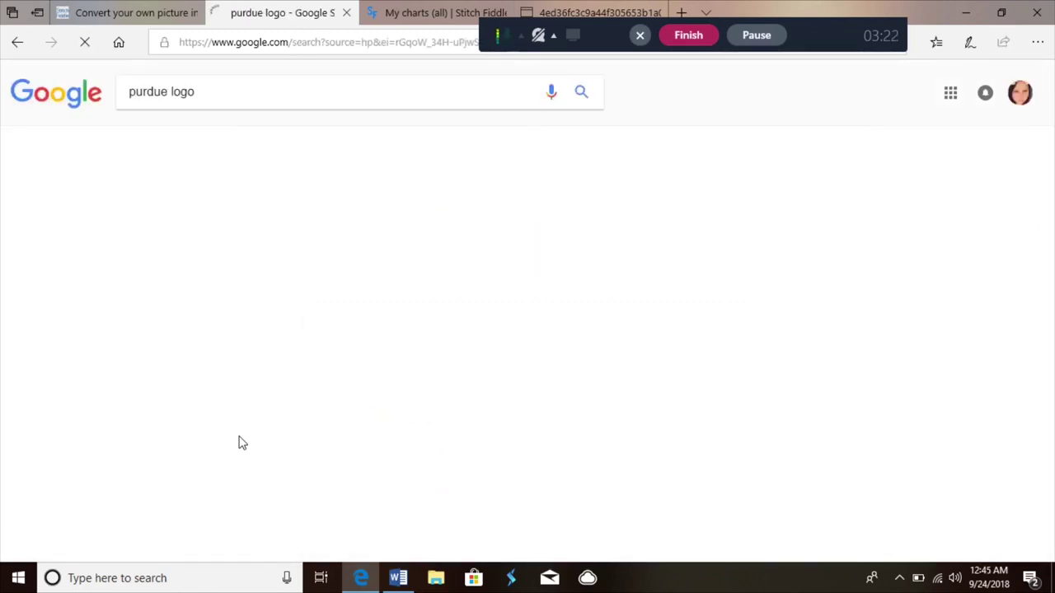
pyautogui.click(192, 138)
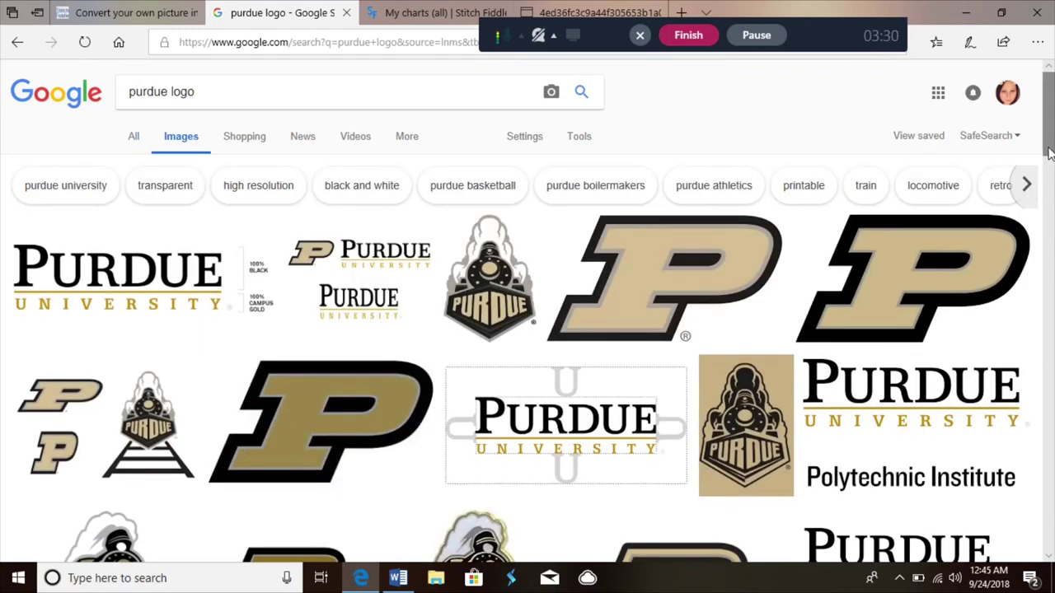
pyautogui.moveTo(1049, 153); pyautogui.dragTo(1050, 195)
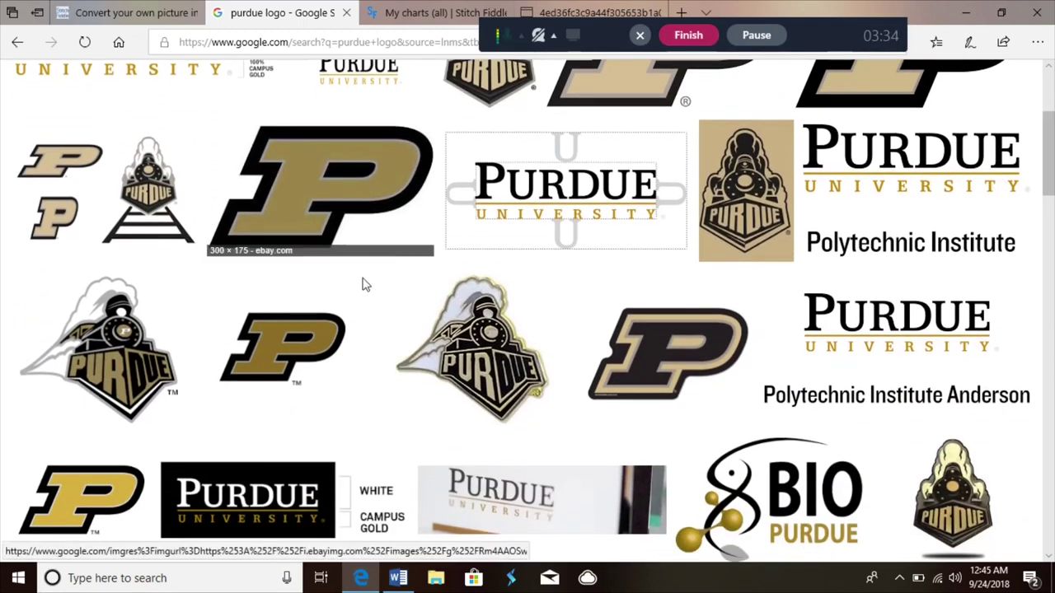
# Save a first Purdue P logo image from its enlarged preview.
pyautogui.click(311, 334)
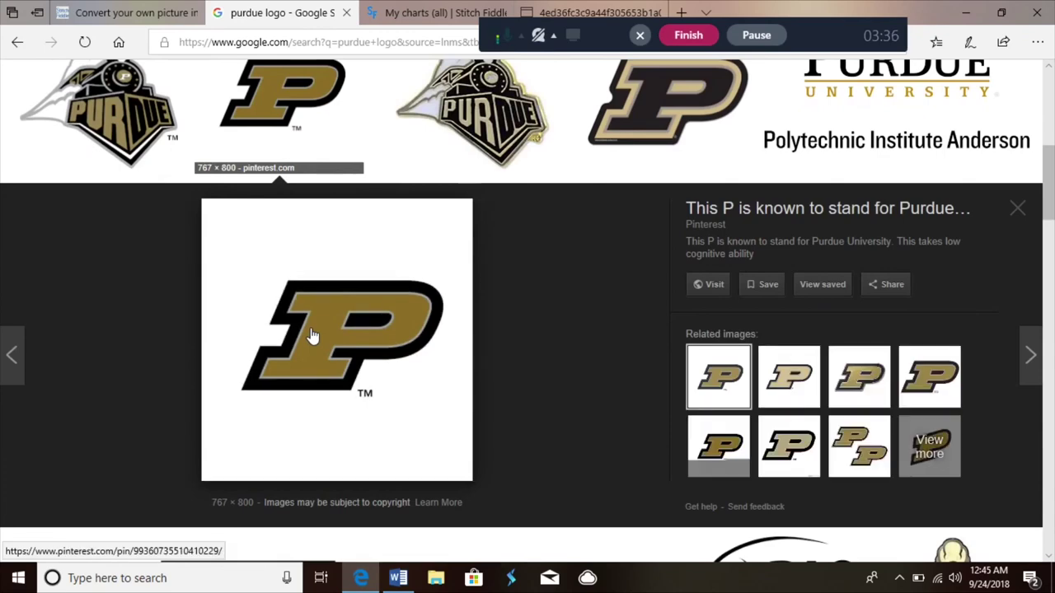
pyautogui.rightClick(312, 335)
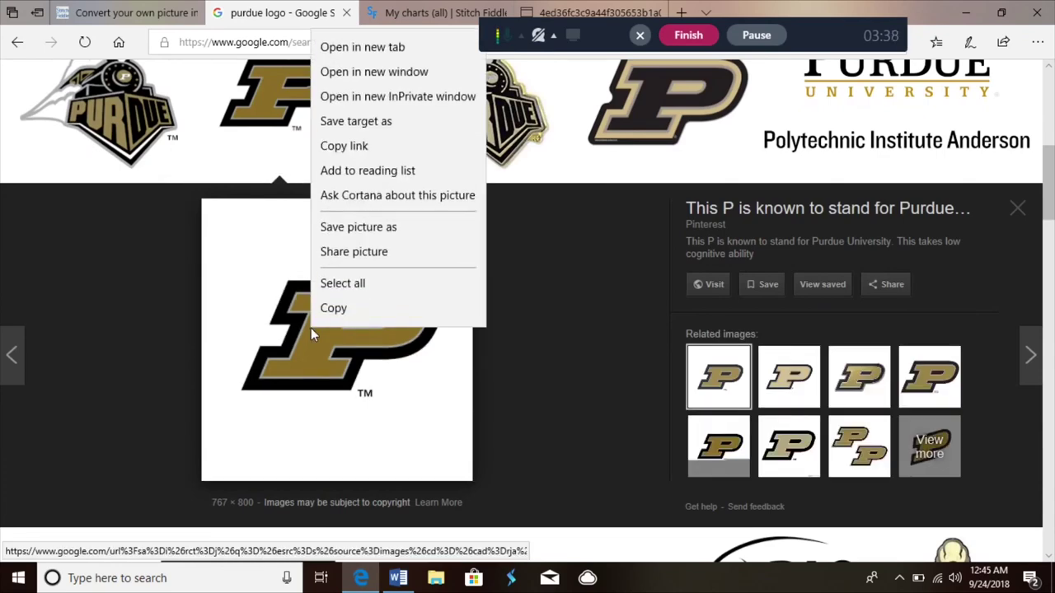
pyautogui.click(358, 227)
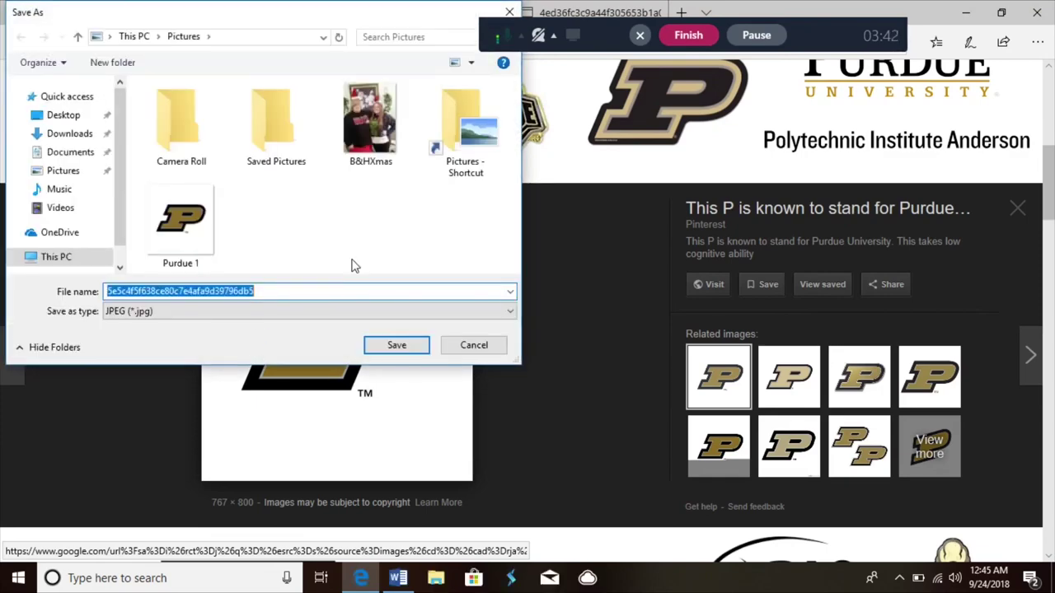
pyautogui.click(389, 347)
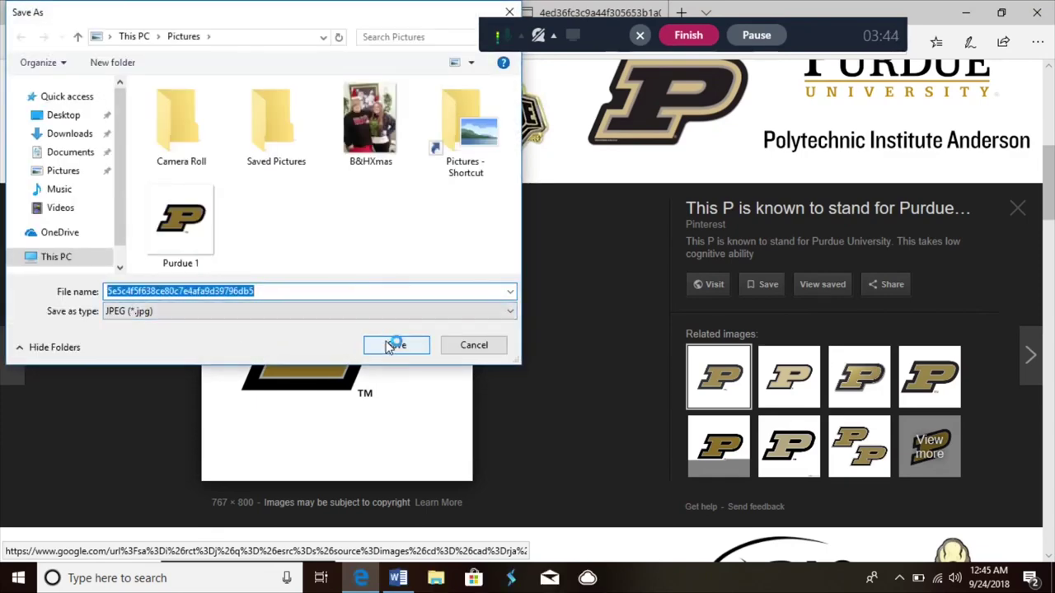
pyautogui.click(1023, 205)
pyautogui.scroll(10, 577, 330)
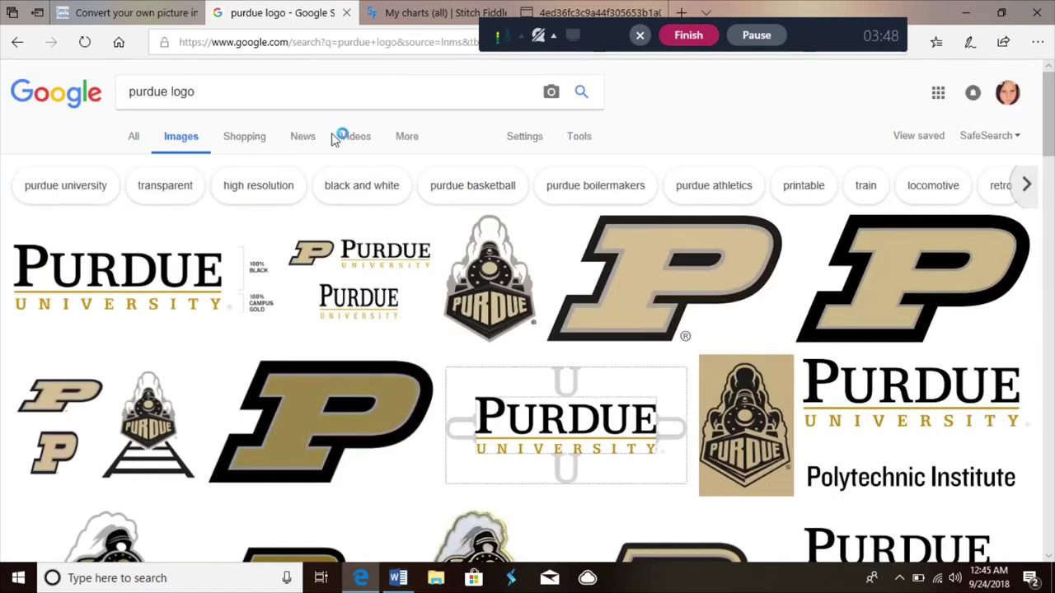
pyautogui.scroll(-1, 1044, 125)
pyautogui.moveTo(1050, 124); pyautogui.dragTo(1051, 176)
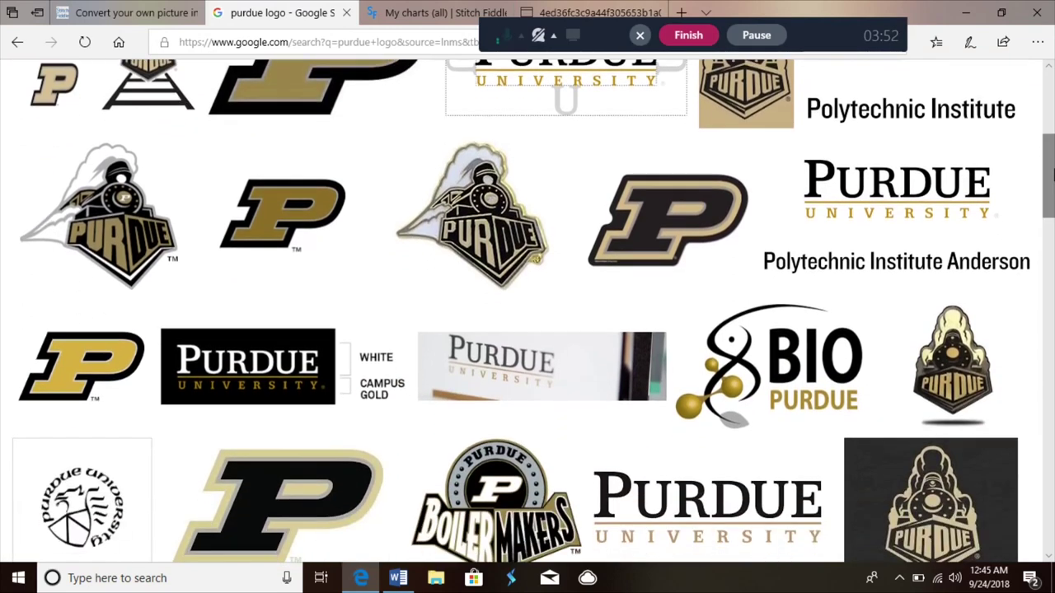
# Save another P logo image into the Pictures folder as untitled.
pyautogui.rightClick(314, 240)
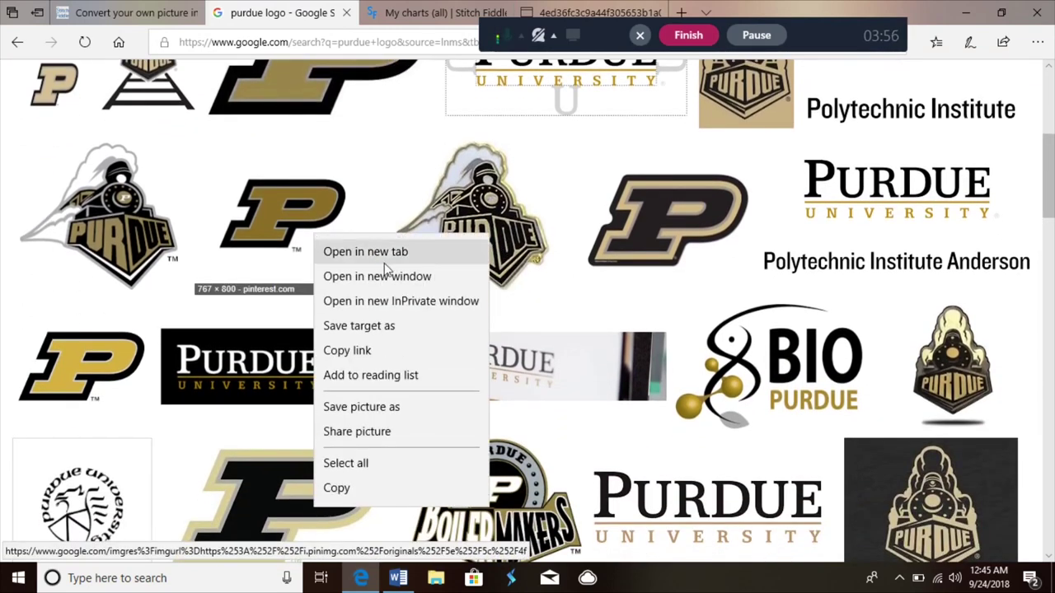
pyautogui.click(406, 409)
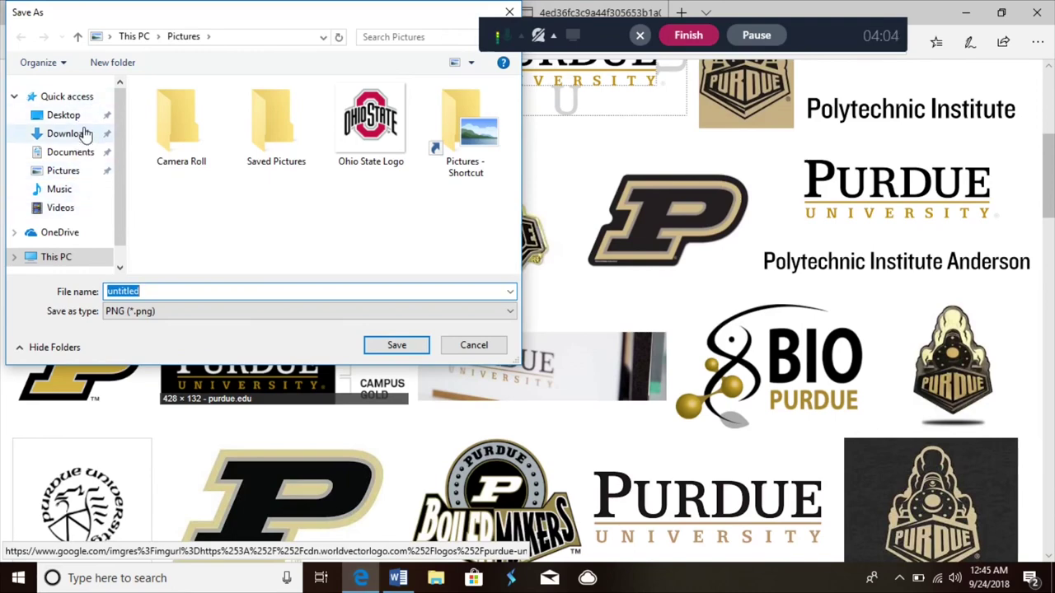
pyautogui.click(83, 178)
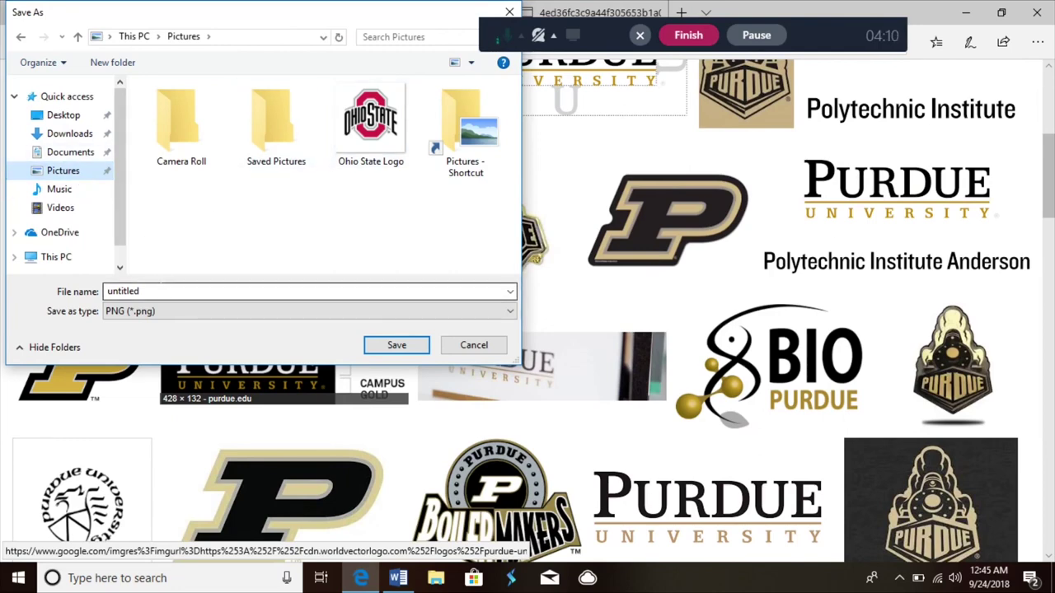
pyautogui.click(387, 344)
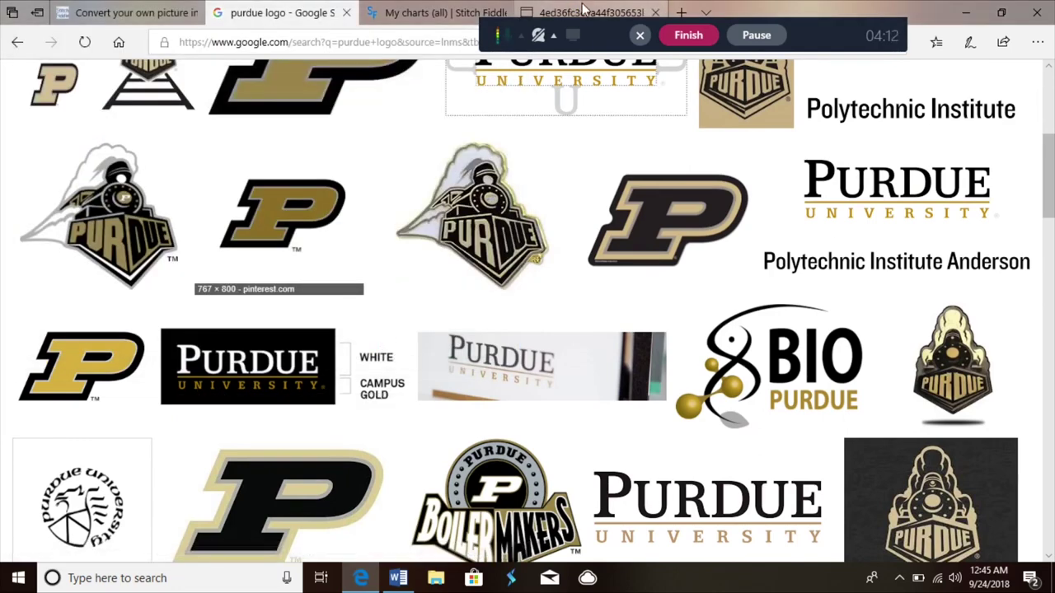
pyautogui.click(125, 14)
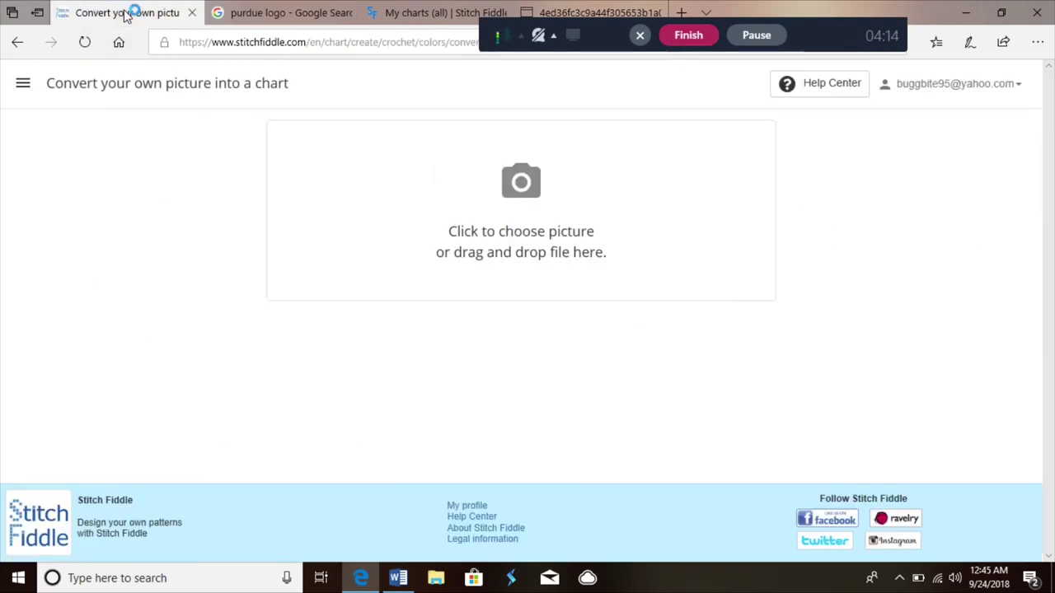
# Upload the untitled P logo from Pictures, previewed as a 96 x 100 stitch chart.
pyautogui.click(509, 251)
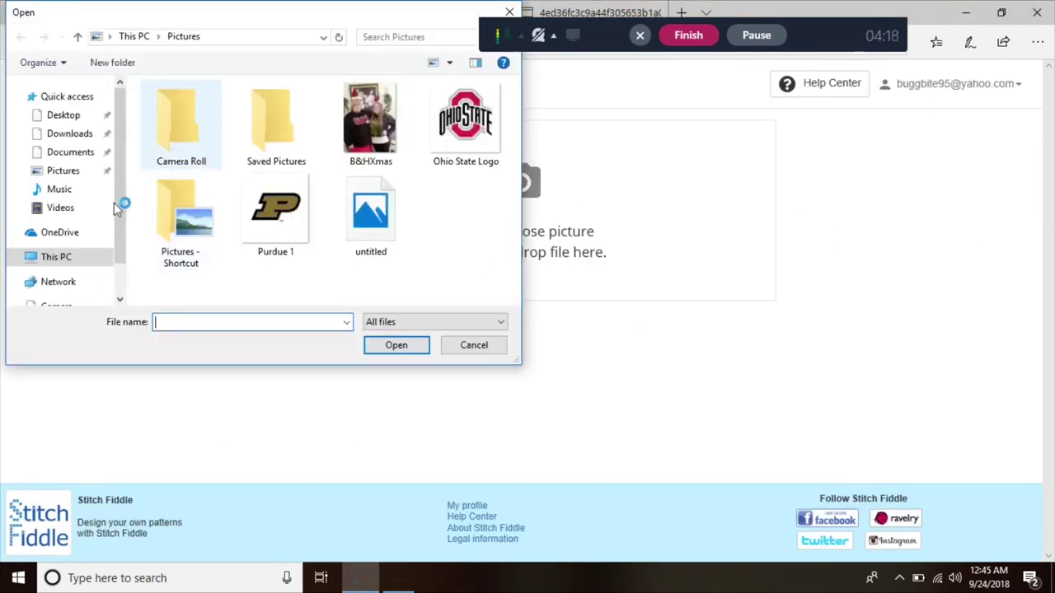
pyautogui.click(72, 173)
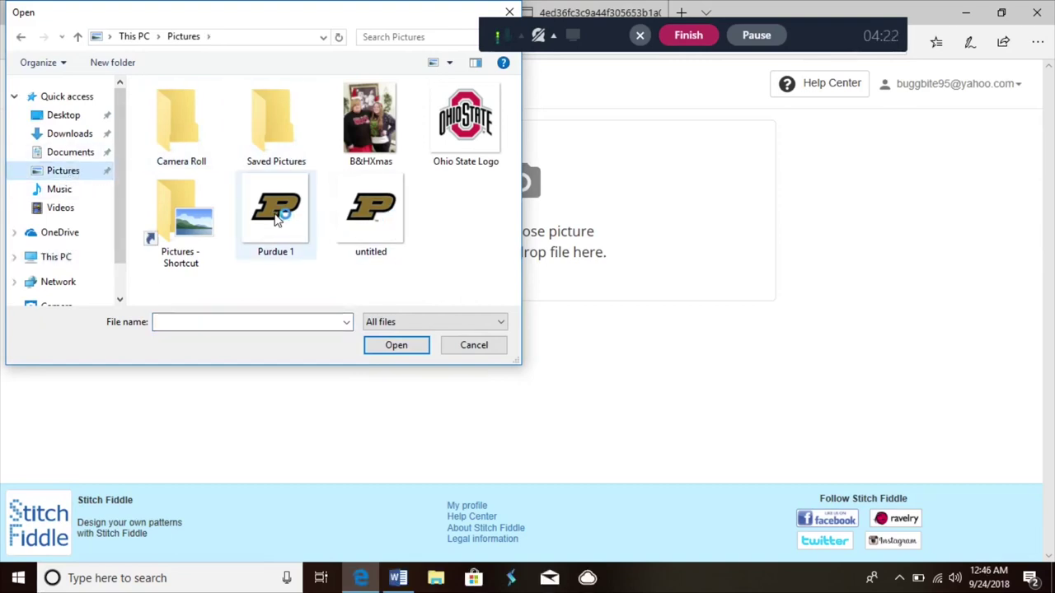
pyautogui.click(359, 228)
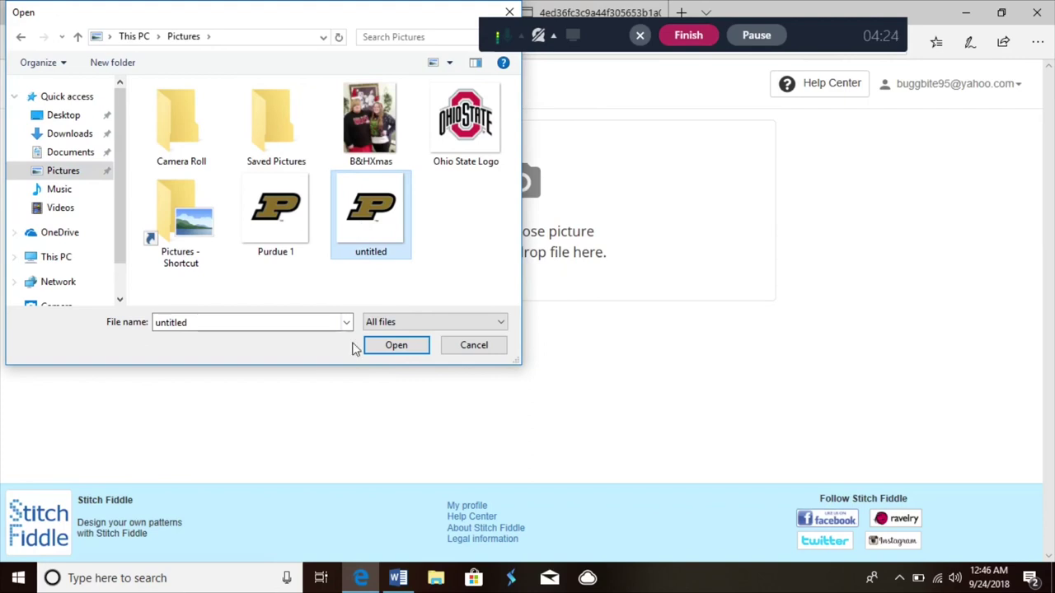
pyautogui.click(395, 349)
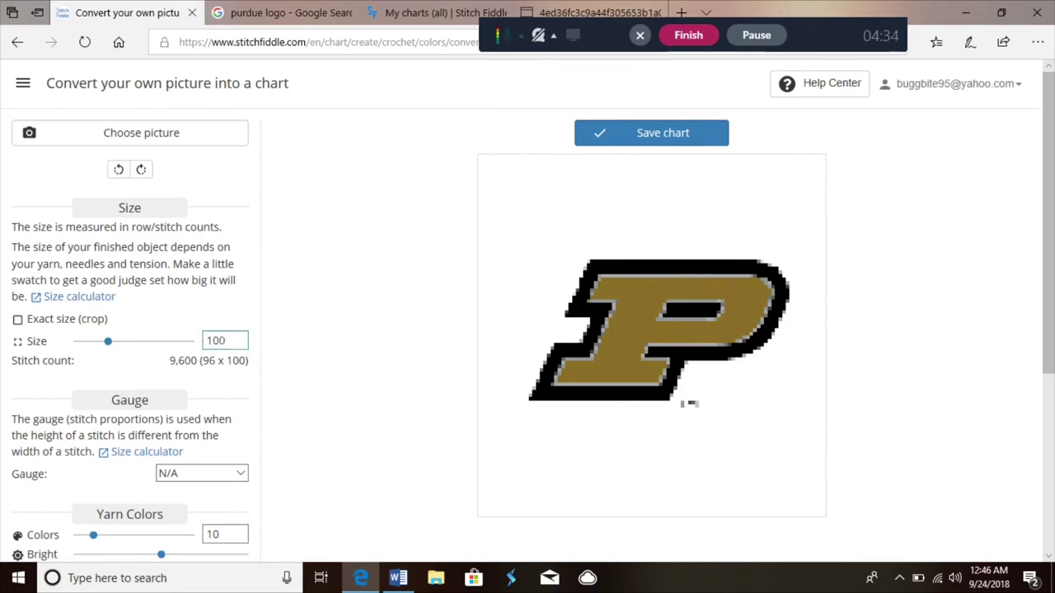
# Try chart sizes 50, 100 and 150 to compare the logo previews.
pyautogui.moveTo(222, 341); pyautogui.dragTo(177, 353)
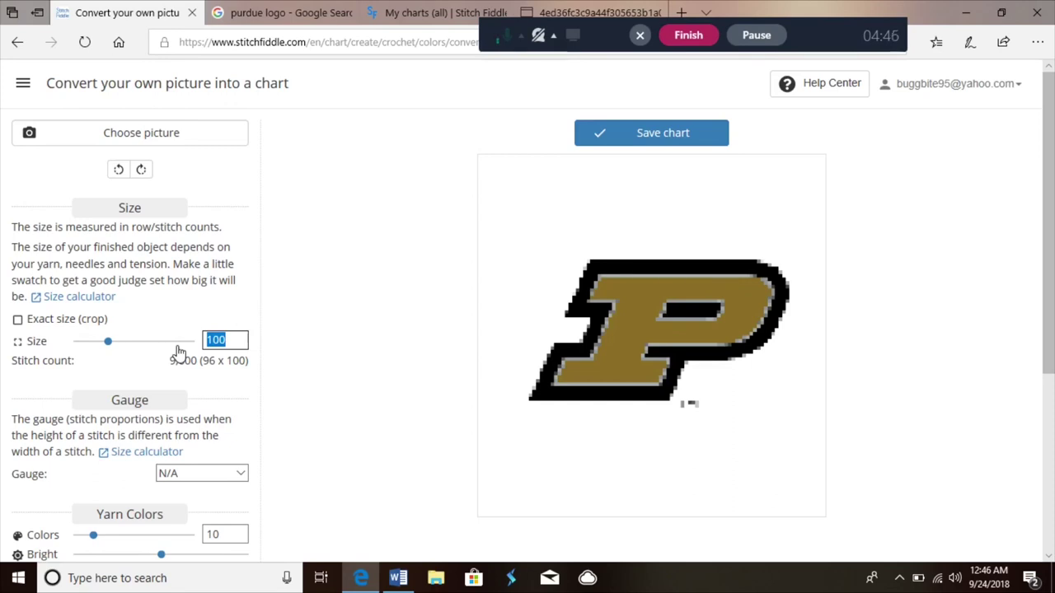
pyautogui.write('50')
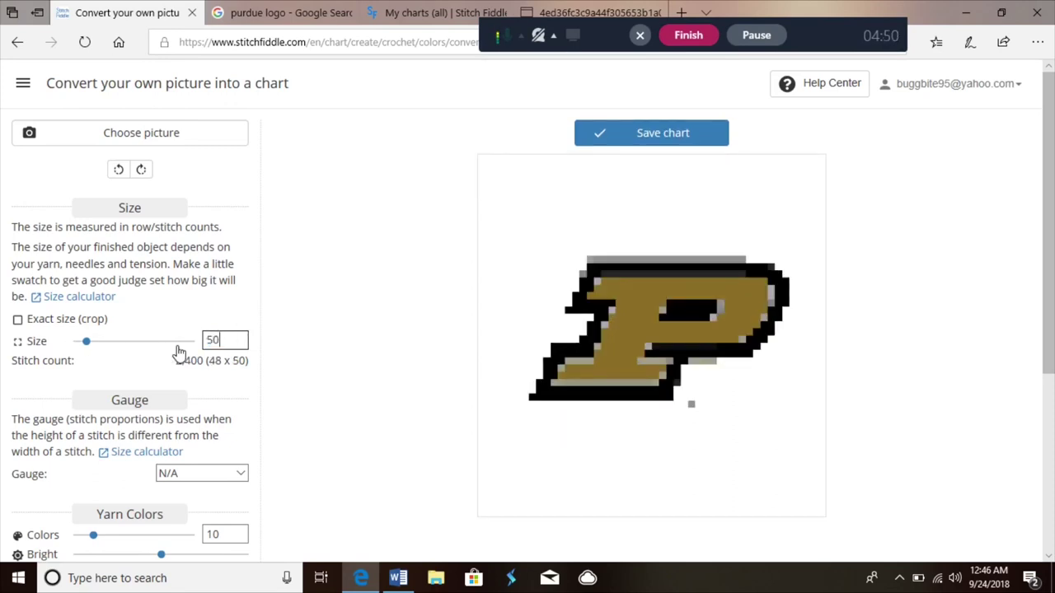
pyautogui.press('BackSpace')
pyautogui.press('BackSpace')
pyautogui.write('100')
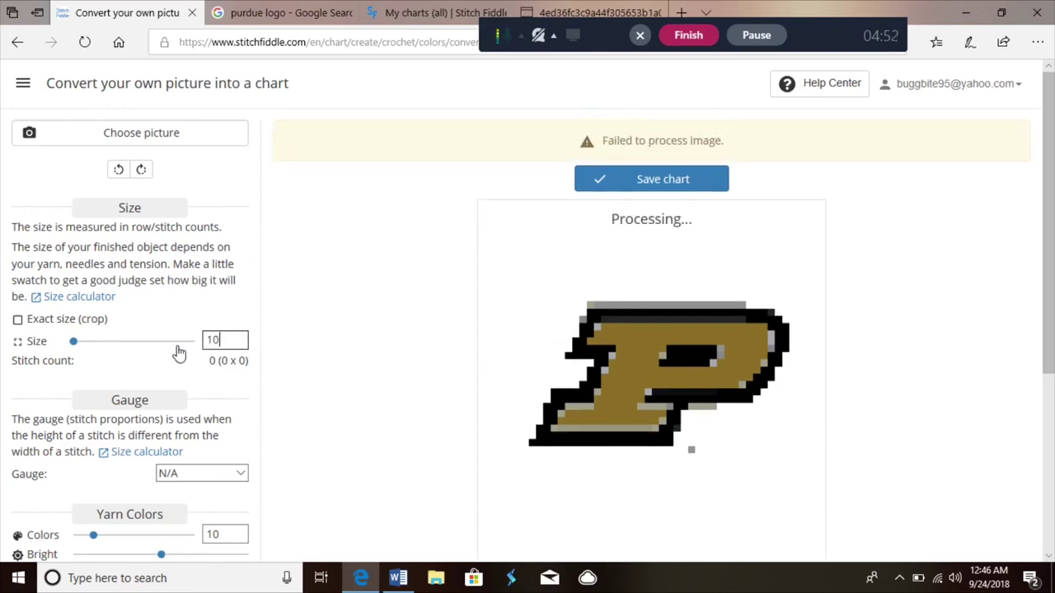
pyautogui.press('BackSpace')
pyautogui.press('BackSpace')
pyautogui.write('50')
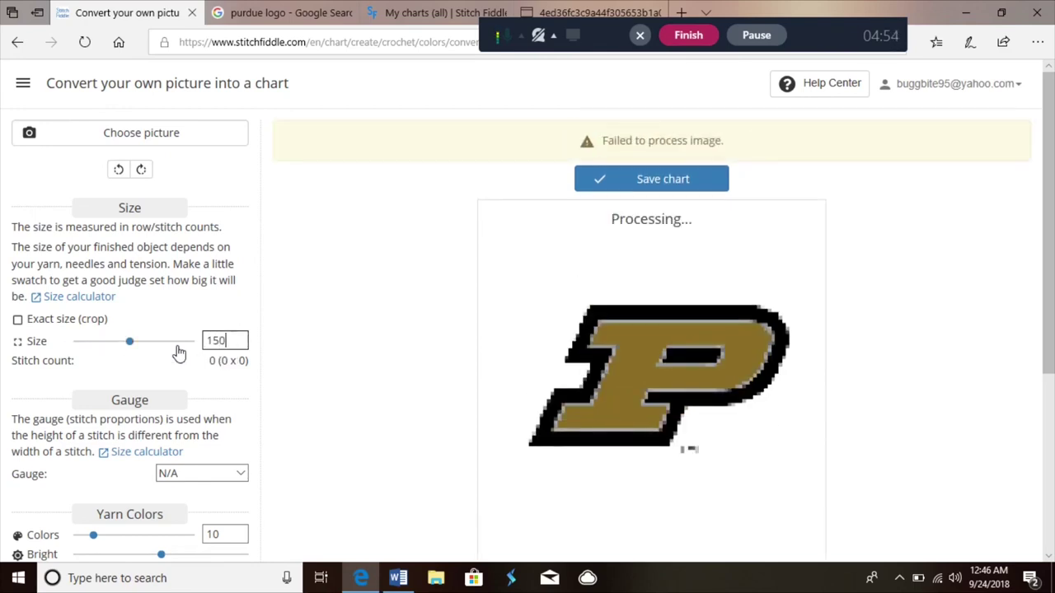
pyautogui.press('BackSpace')
pyautogui.press('BackSpace')
pyautogui.press('BackSpace')
pyautogui.write('50')
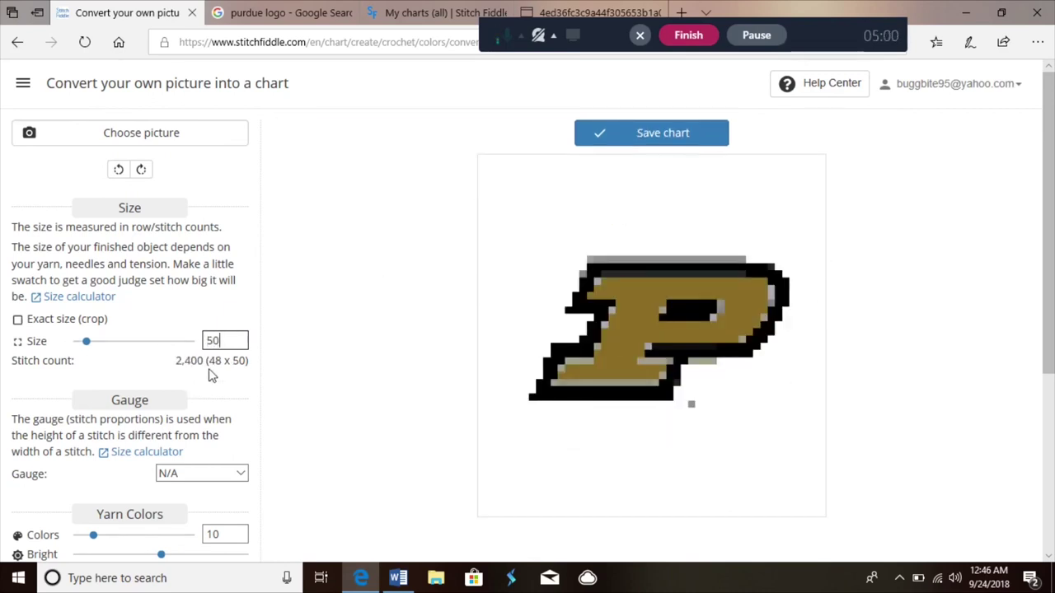
# Try sizes 300, 30 and 310, settling on size 300 for 220 x 229 stitches.
pyautogui.press('BackSpace')
pyautogui.press('BackSpace')
pyautogui.write('300')
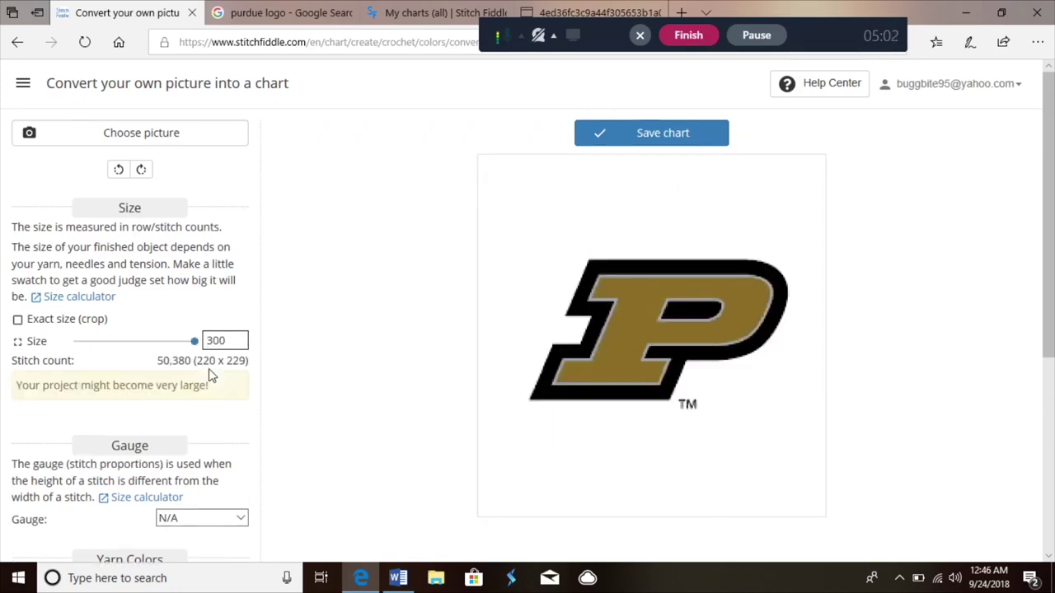
pyautogui.press('BackSpace')
pyautogui.press('BackSpace')
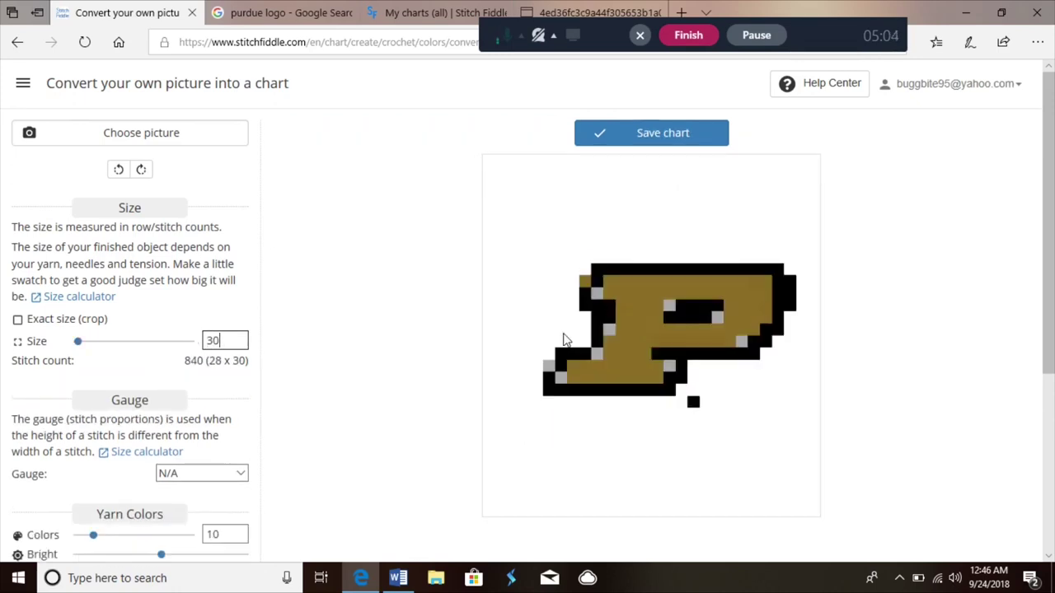
pyautogui.write('10')
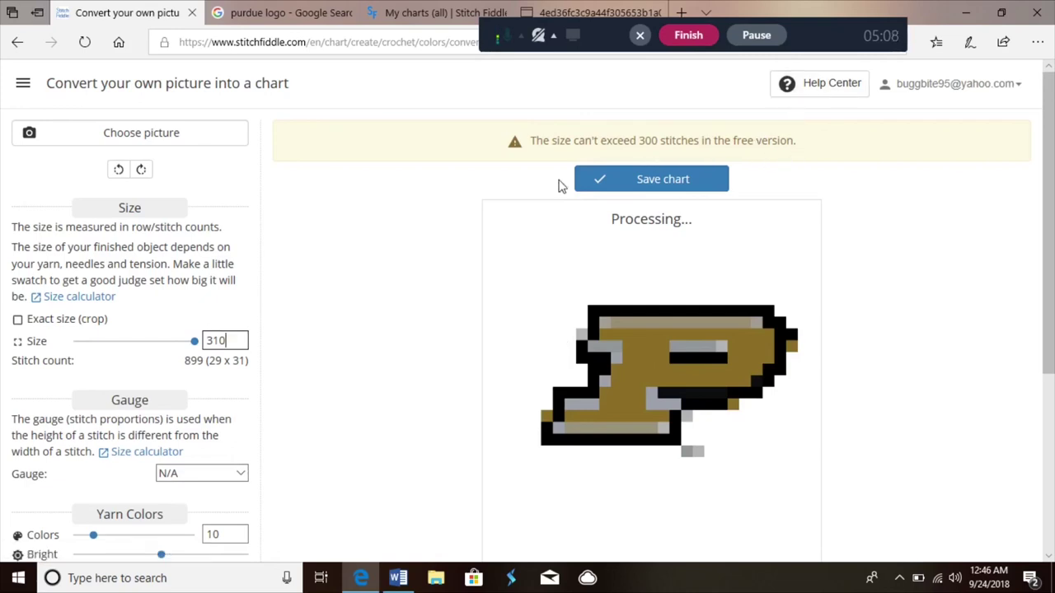
pyautogui.press('BackSpace')
pyautogui.press('BackSpace')
pyautogui.write('0')
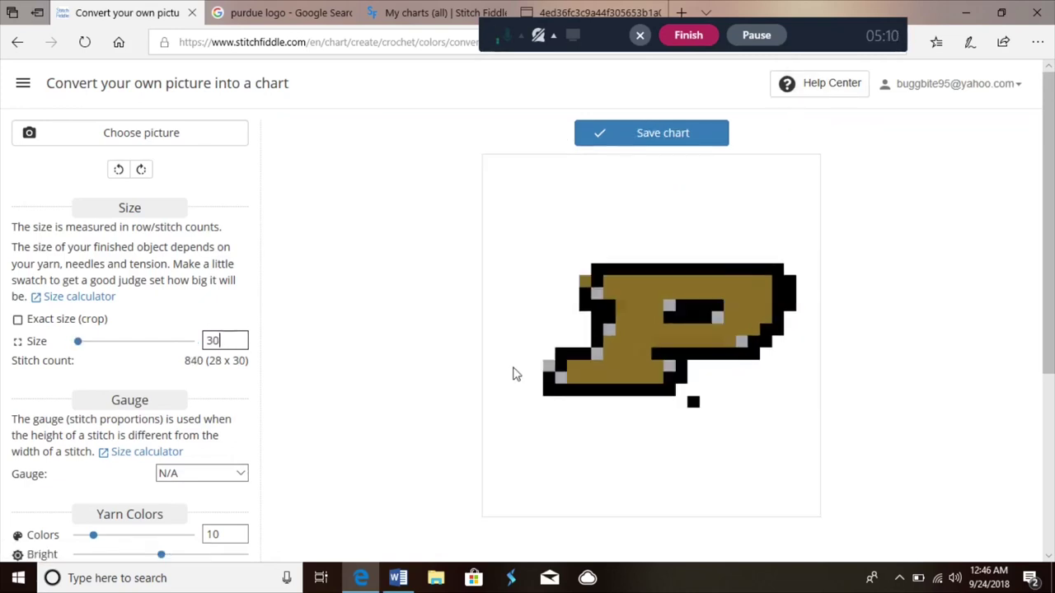
pyautogui.write('0')
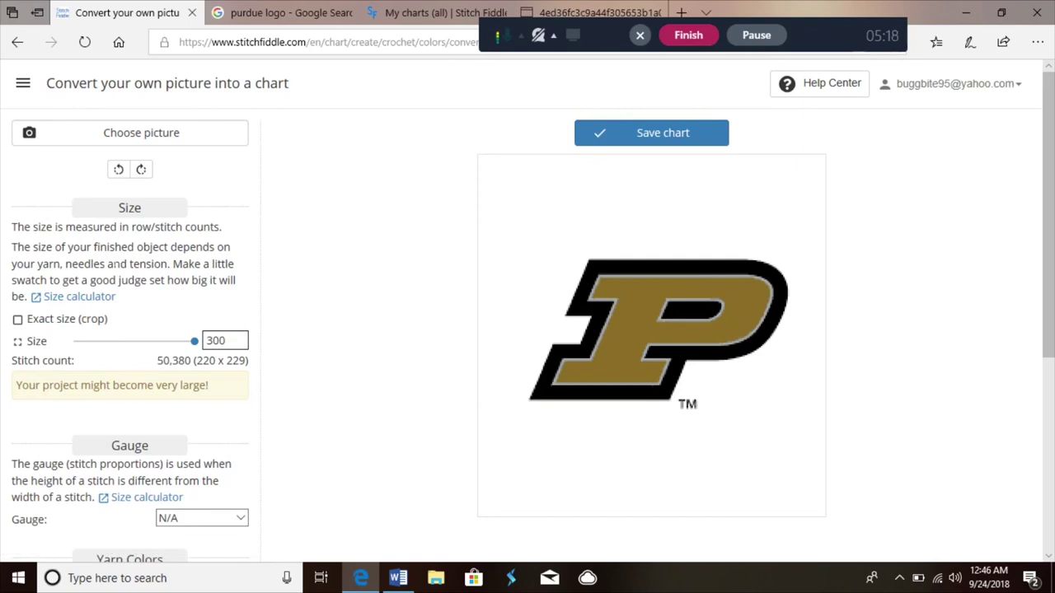
# Enter a 4 x 4 inch swatch of 22 by 21 stitches in the size calculator.
pyautogui.click(70, 300)
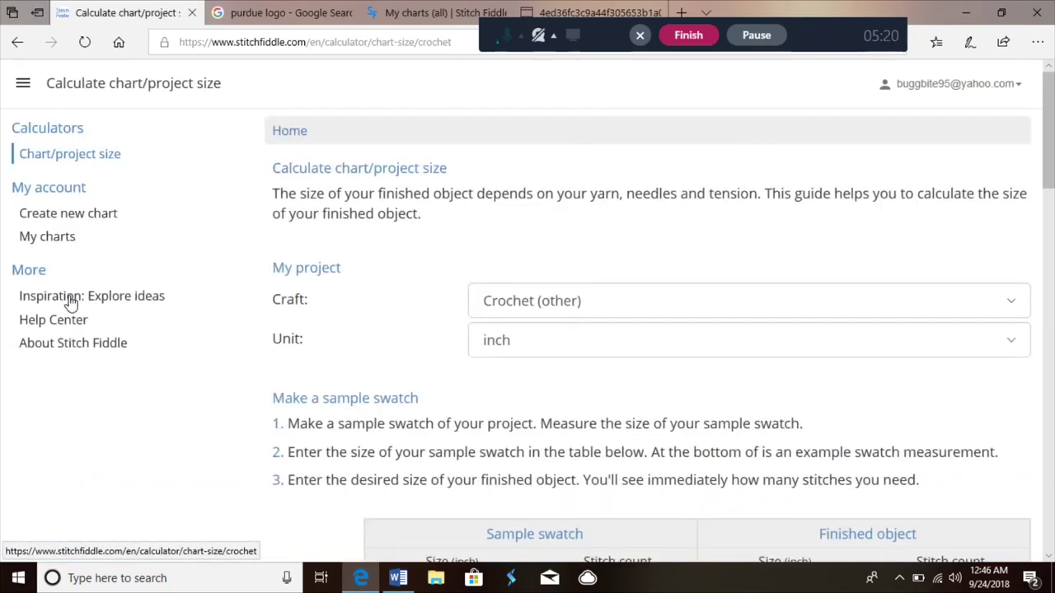
pyautogui.moveTo(1053, 193); pyautogui.dragTo(1051, 257)
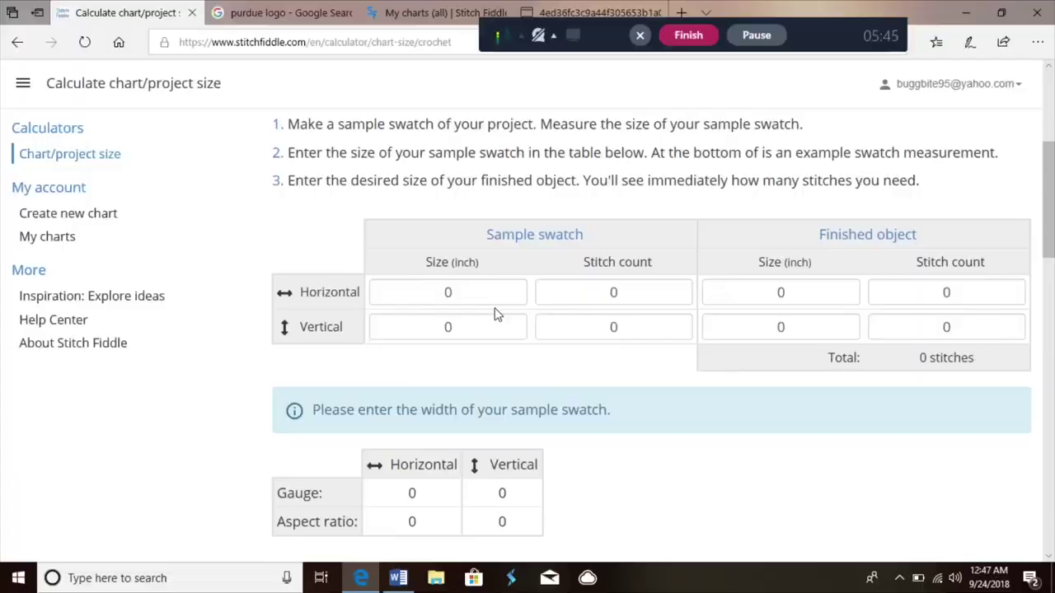
pyautogui.click(494, 301)
pyautogui.write('4')
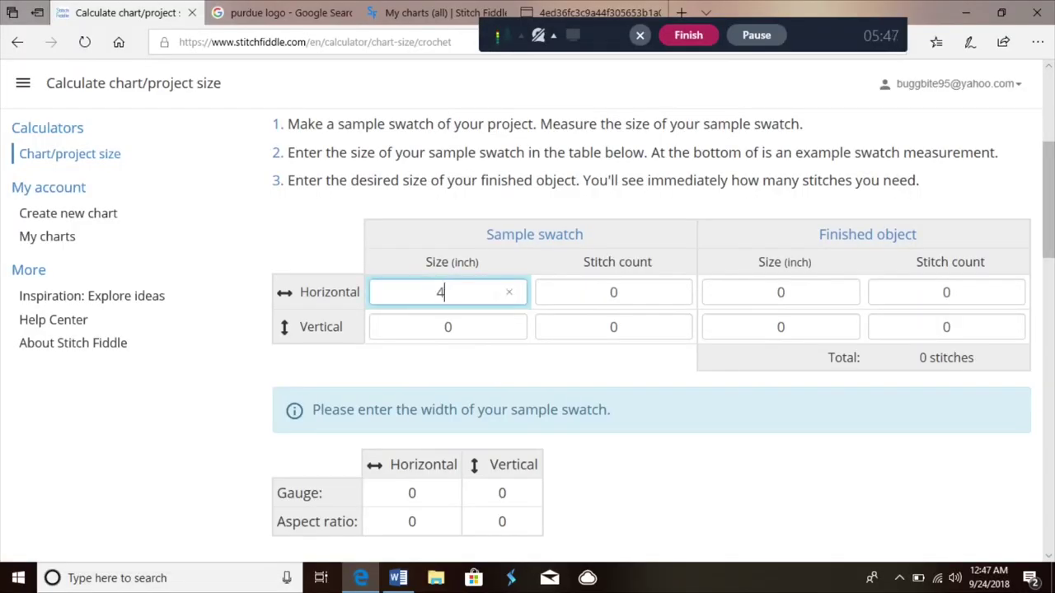
pyautogui.click(462, 327)
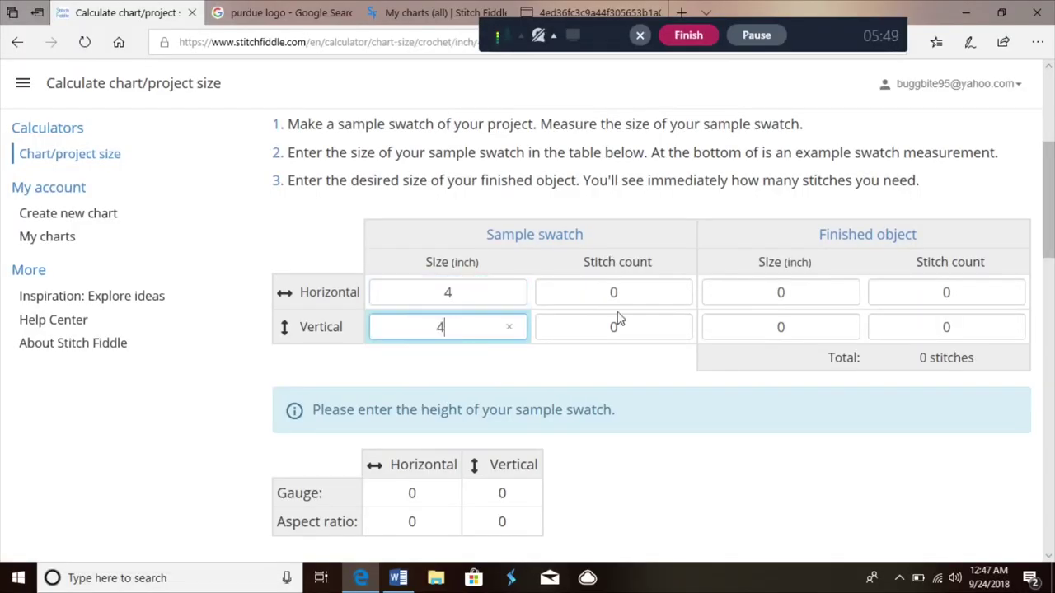
pyautogui.press('Tab')
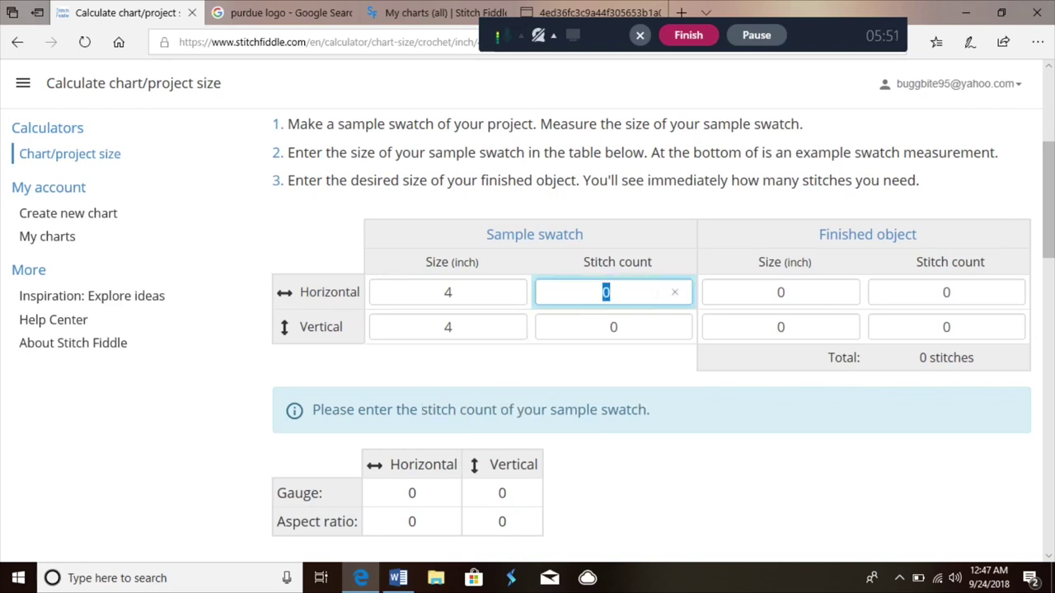
pyautogui.write('22')
pyautogui.press('Tab')
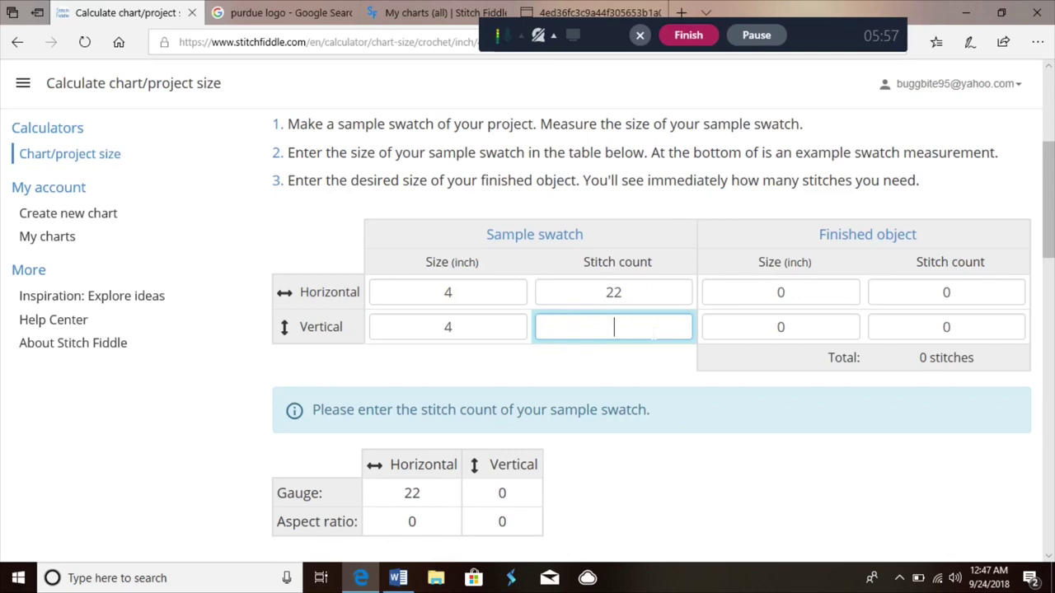
pyautogui.write('21')
pyautogui.press('Tab')
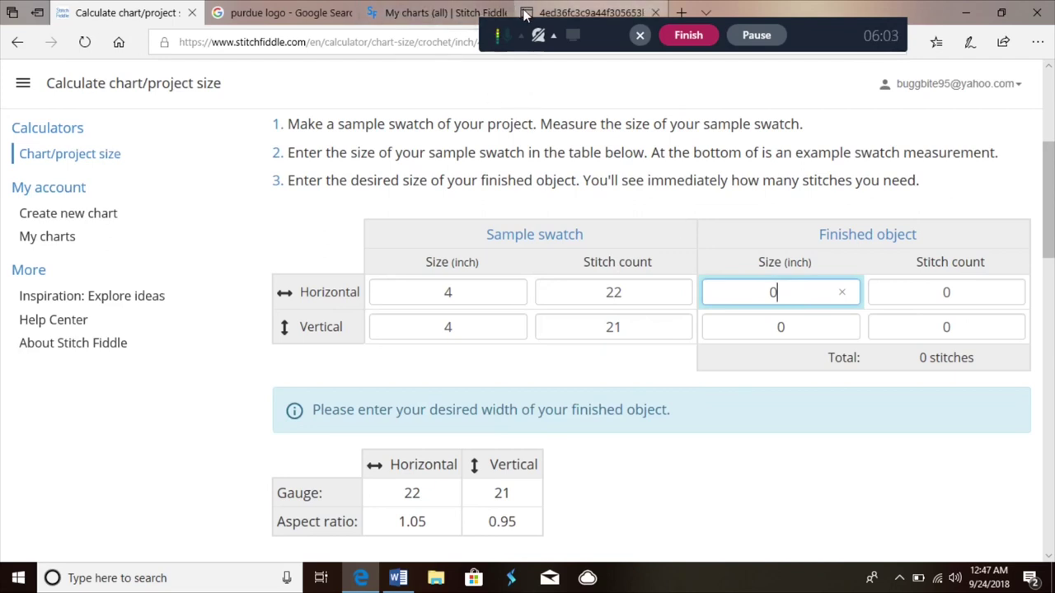
pyautogui.moveTo(526, 15)
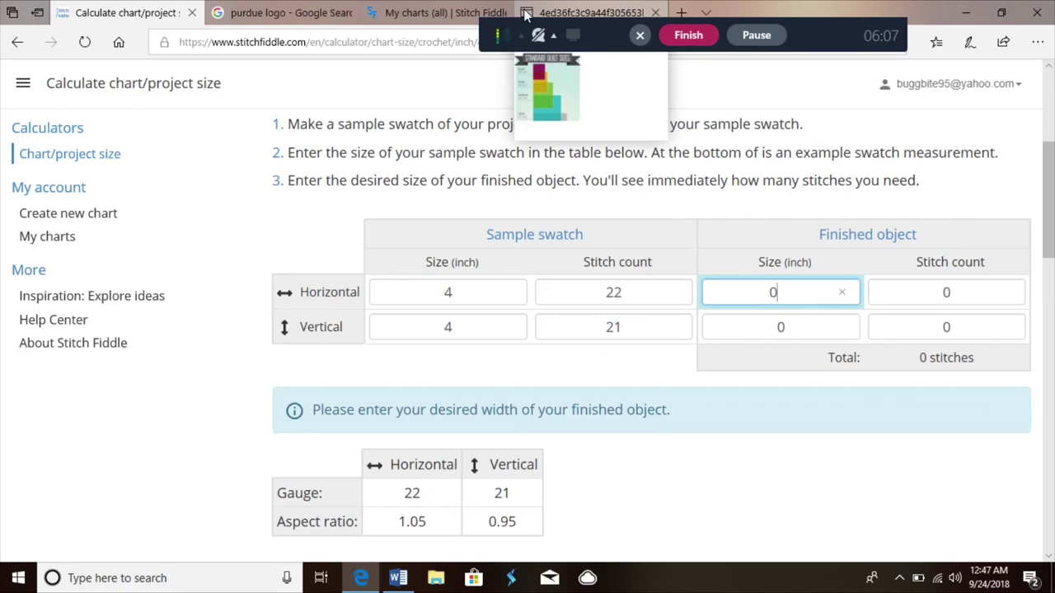
pyautogui.click(526, 15)
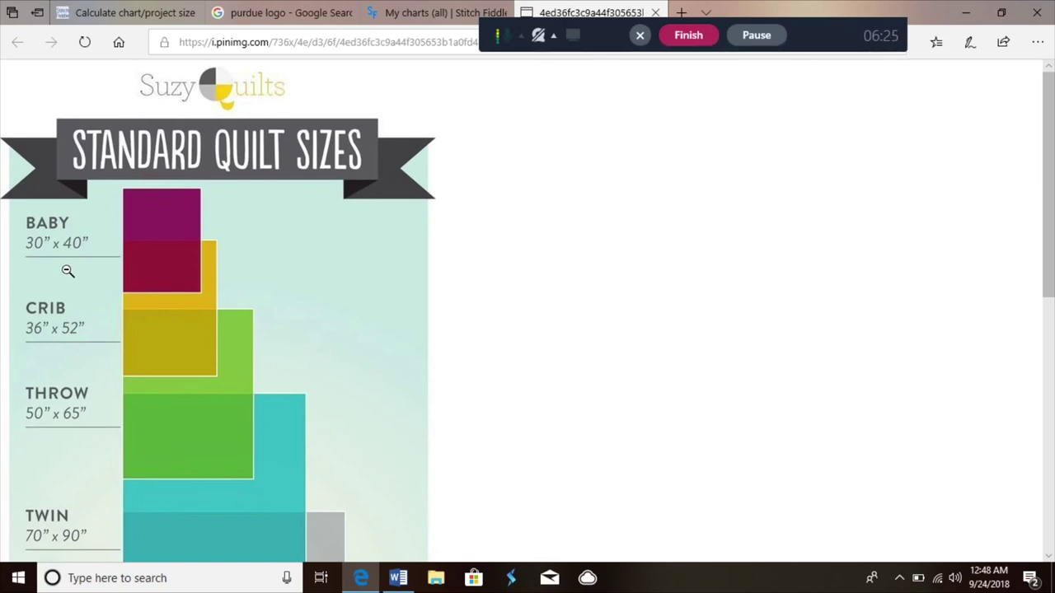
pyautogui.click(152, 12)
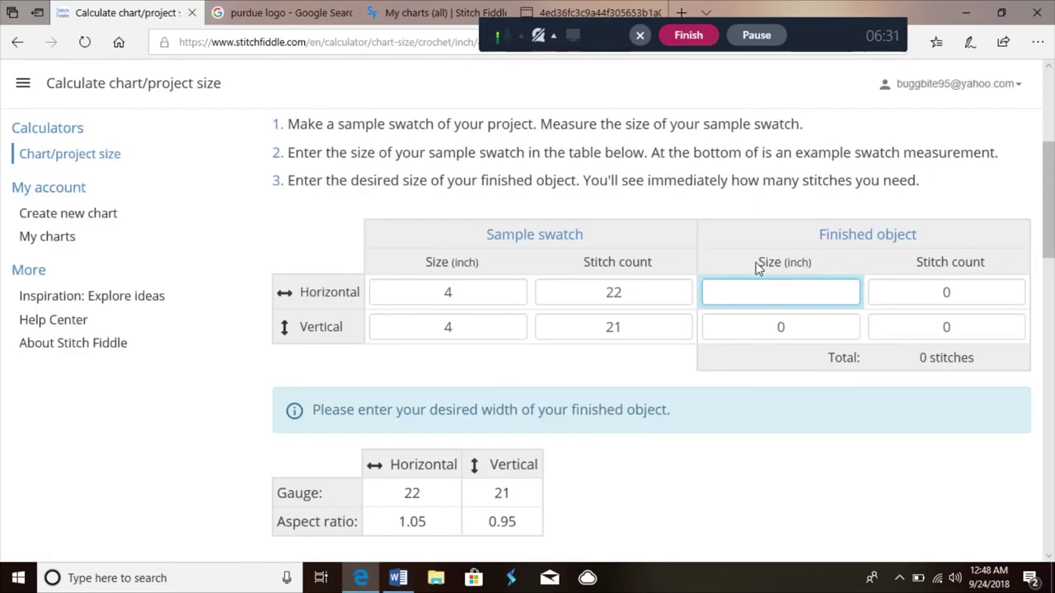
# Set the finished size to 40 x 30 inches (220 x 158 stitches) and create the chart.
pyautogui.write('40')
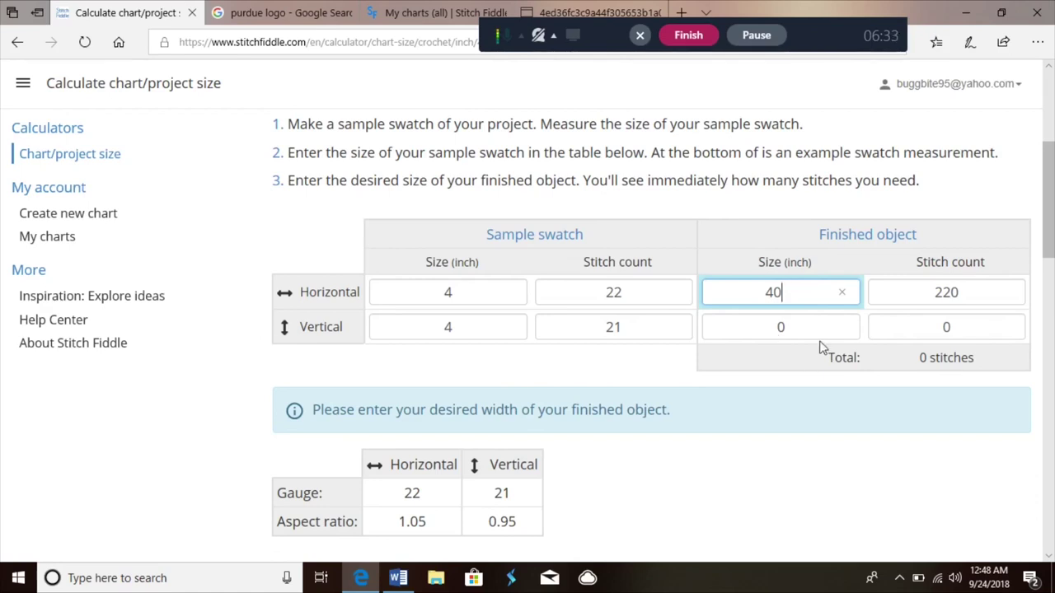
pyautogui.click(778, 330)
pyautogui.press('BackSpace')
pyautogui.write('30')
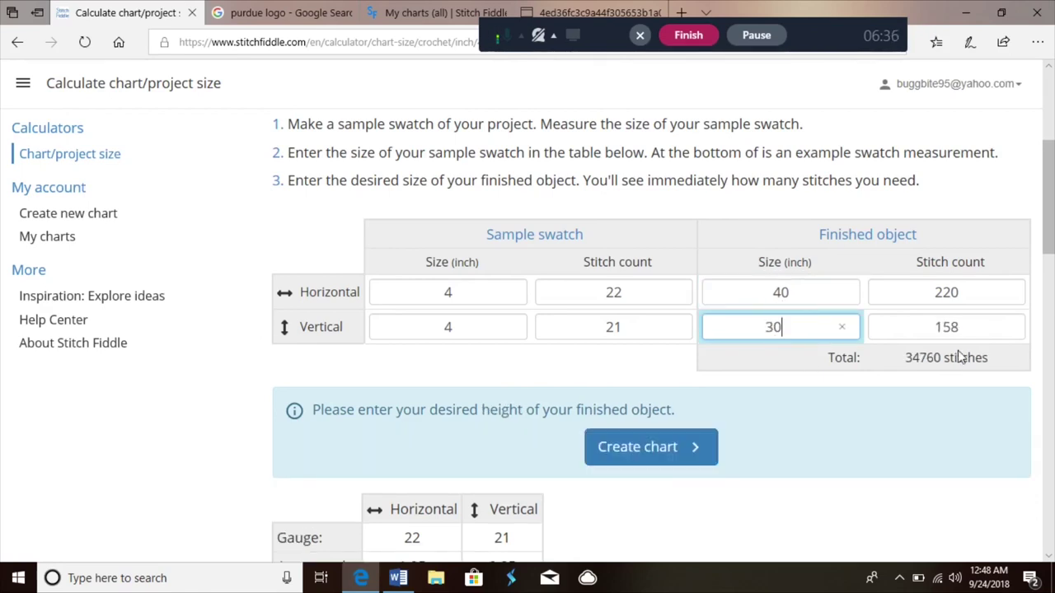
pyautogui.moveTo(1043, 208)
pyautogui.mouseDown()
pyautogui.moveTo(1051, 344)
pyautogui.moveTo(1051, 215)
pyautogui.mouseUp()
pyautogui.click(697, 272)
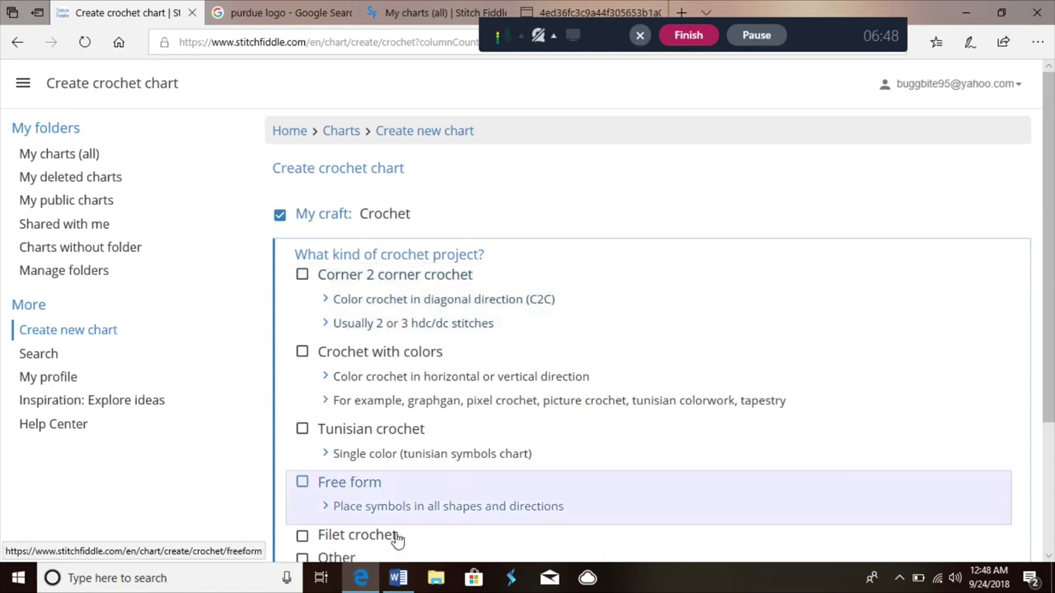
# Choose Crochet with colors from picture for the 220 x 158 chart at gauge 22/21.
pyautogui.click(425, 370)
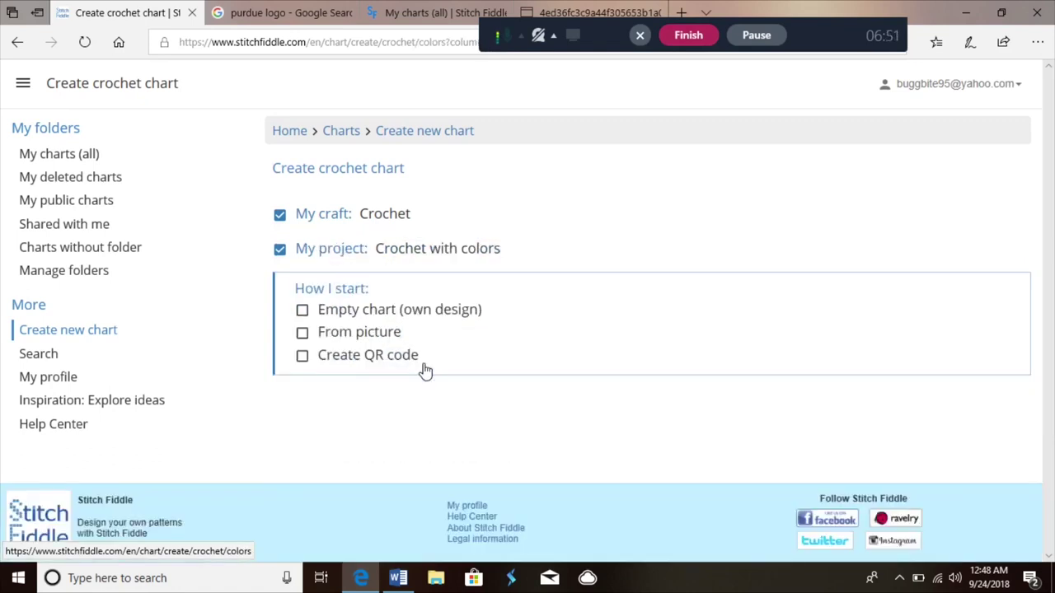
pyautogui.click(368, 339)
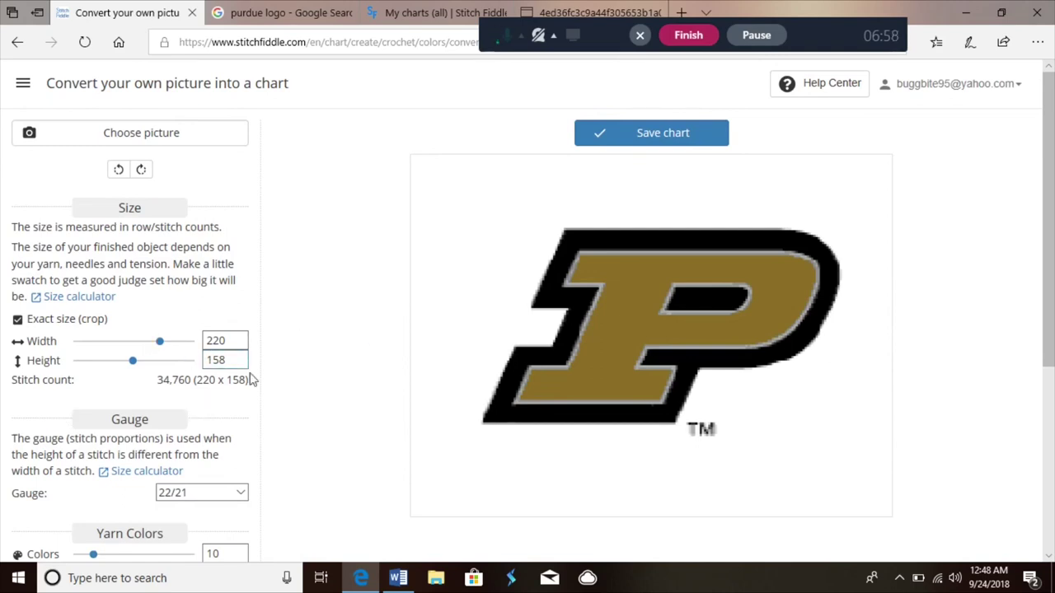
# Reduce the yarn colours from 10 to 4 and save the converted logo chart.
pyautogui.scroll(-2, 1050, 285)
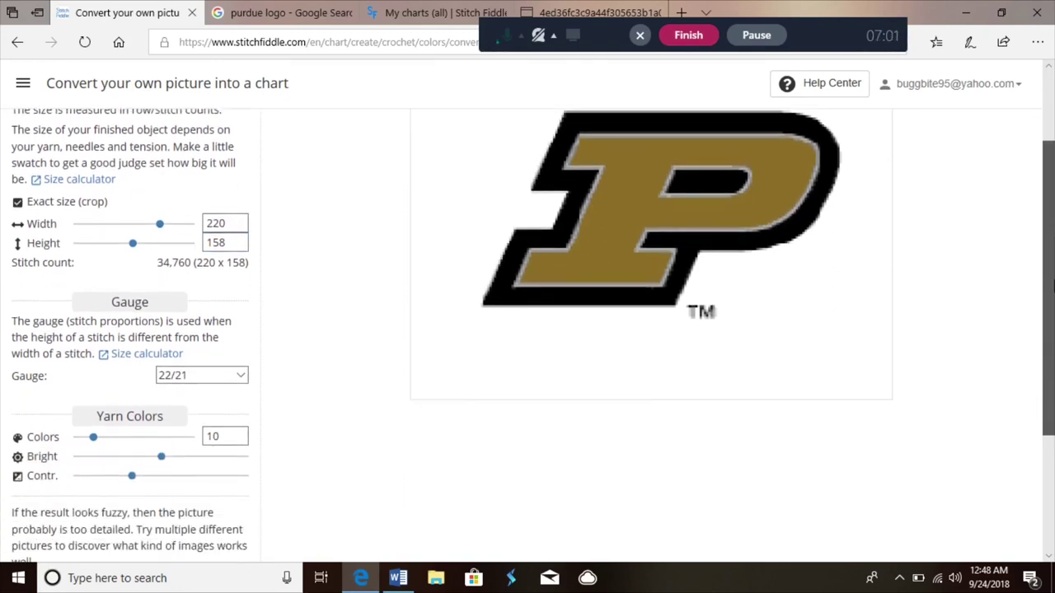
pyautogui.scroll(-1, 1050, 284)
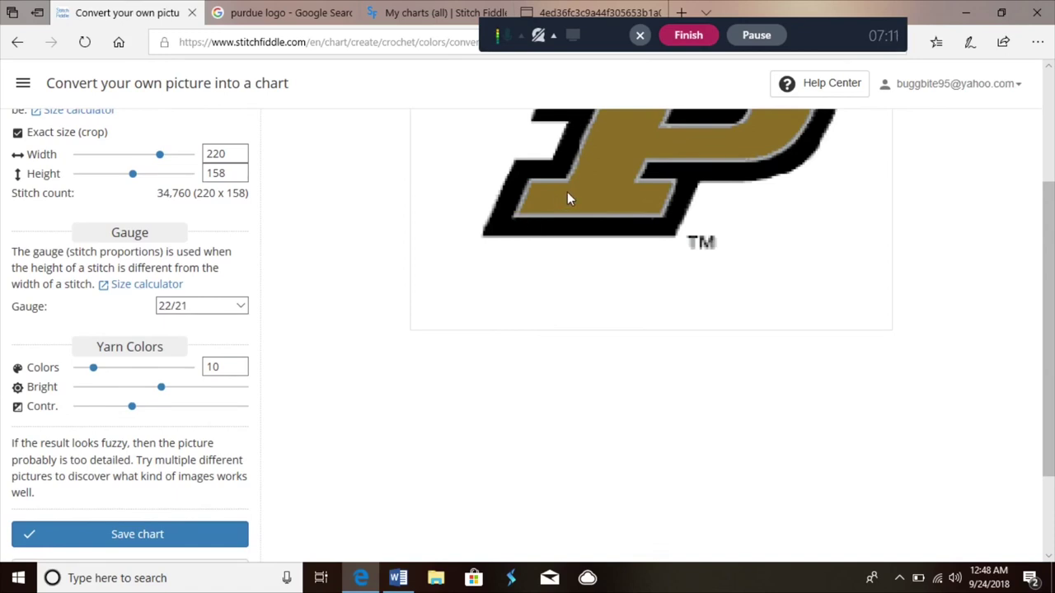
pyautogui.click(219, 366)
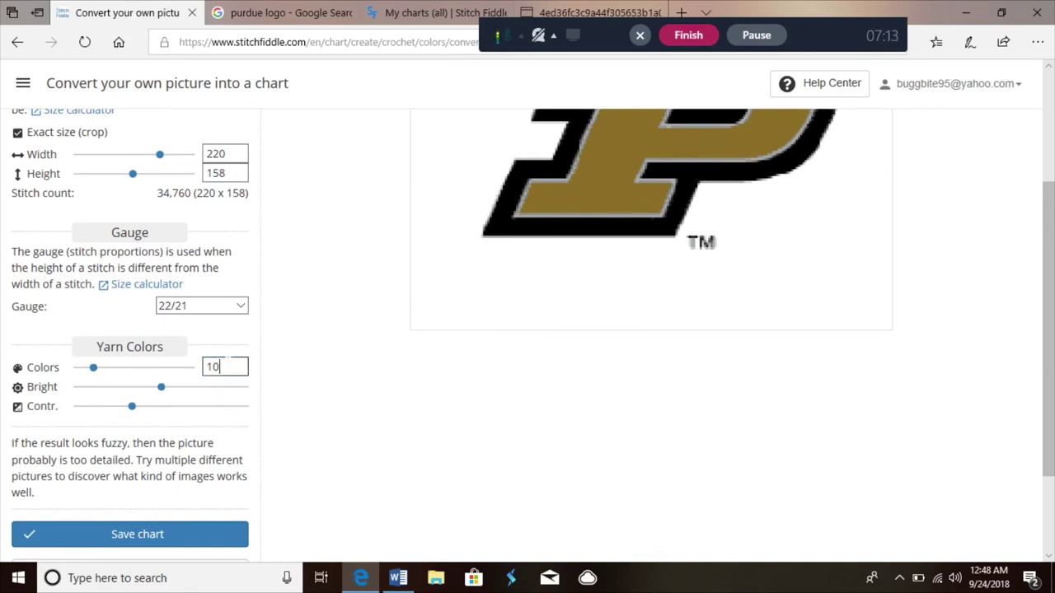
pyautogui.press('BackSpace')
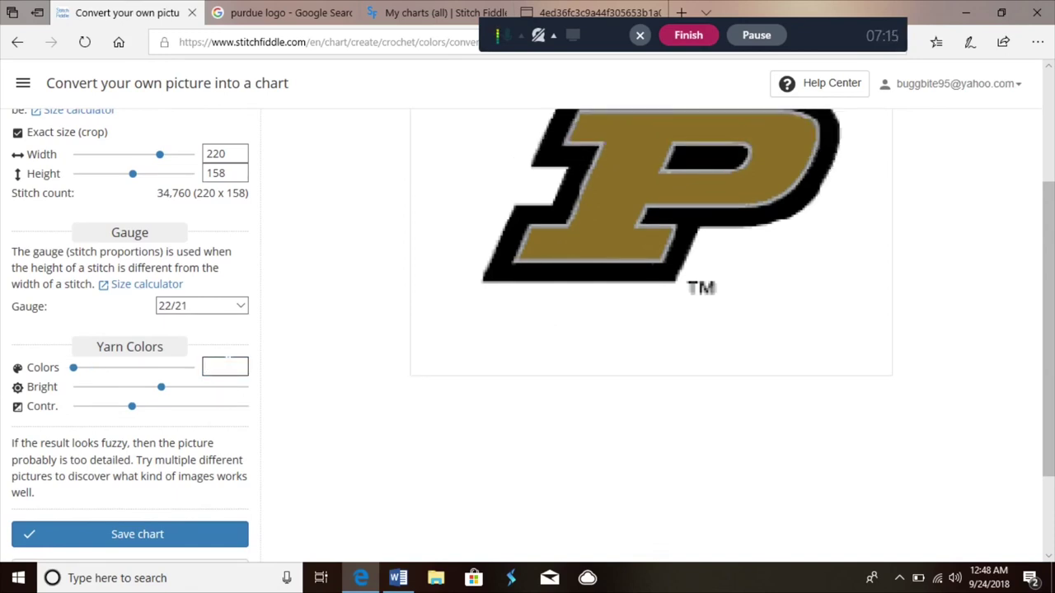
pyautogui.write('2')
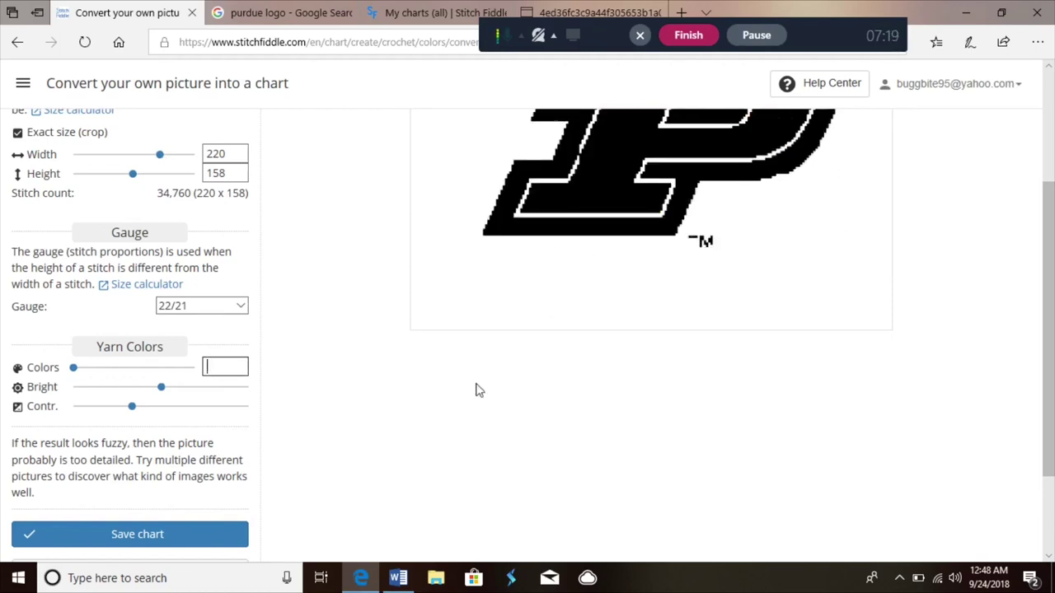
pyautogui.write('3')
pyautogui.write('4')
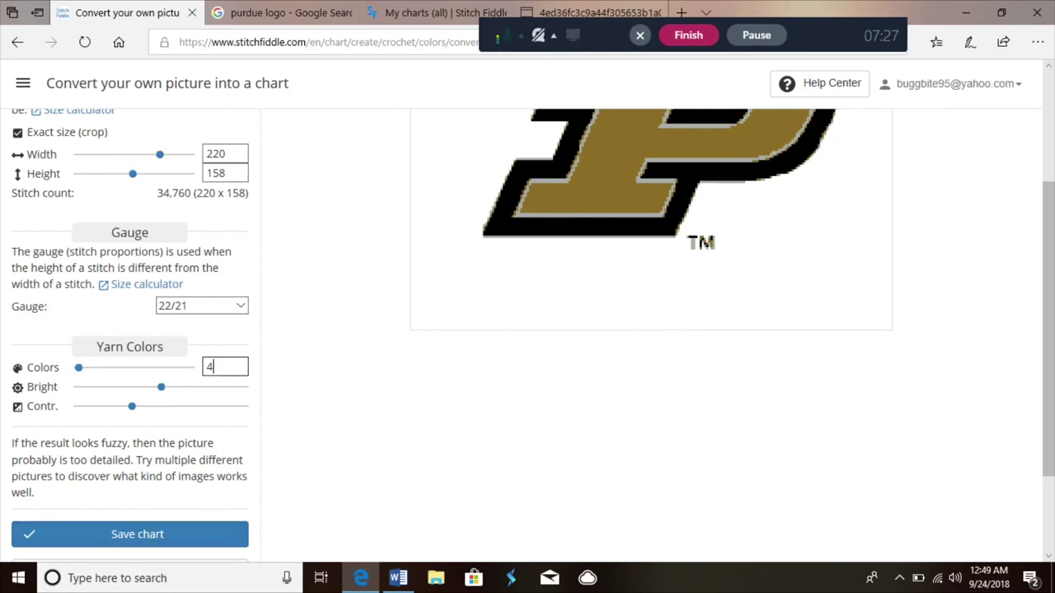
pyautogui.click(137, 533)
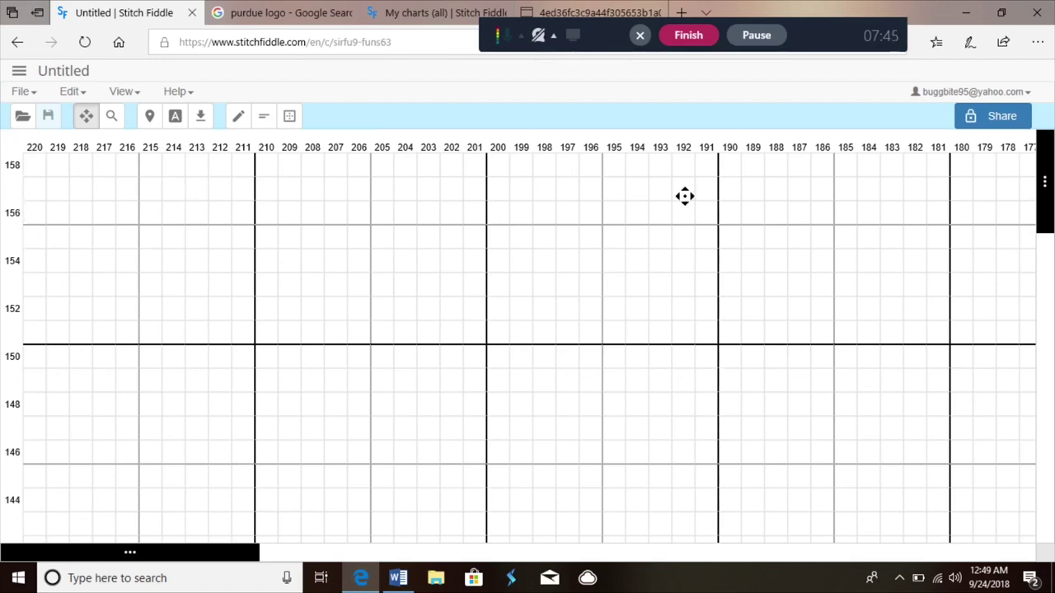
# Pan and zoom the chart until the whole black, gold and grey P logo is visible.
pyautogui.moveTo(1050, 161); pyautogui.dragTo(1045, 470)
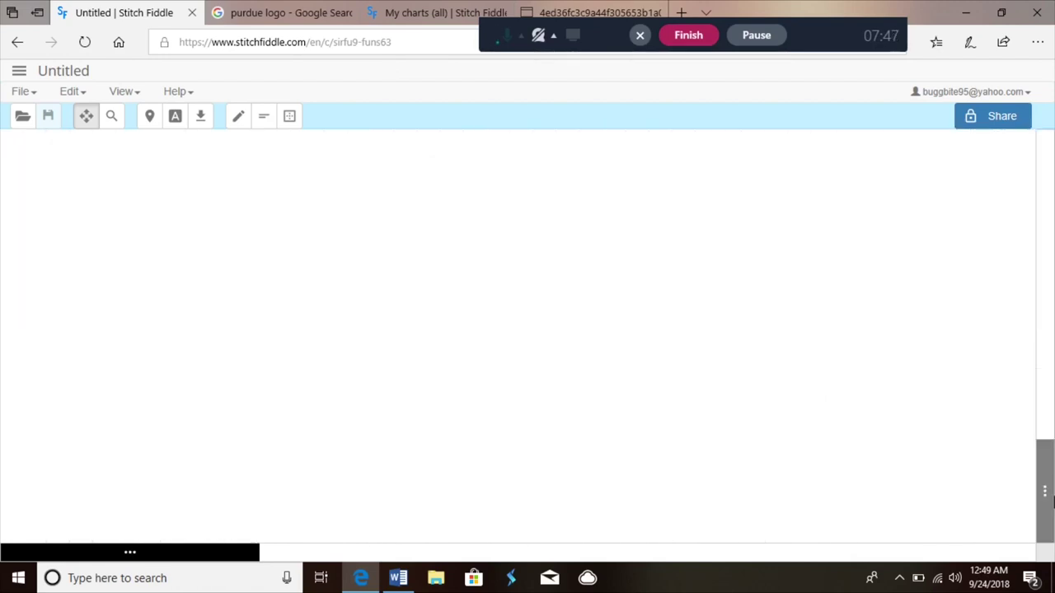
pyautogui.moveTo(220, 553); pyautogui.dragTo(988, 553)
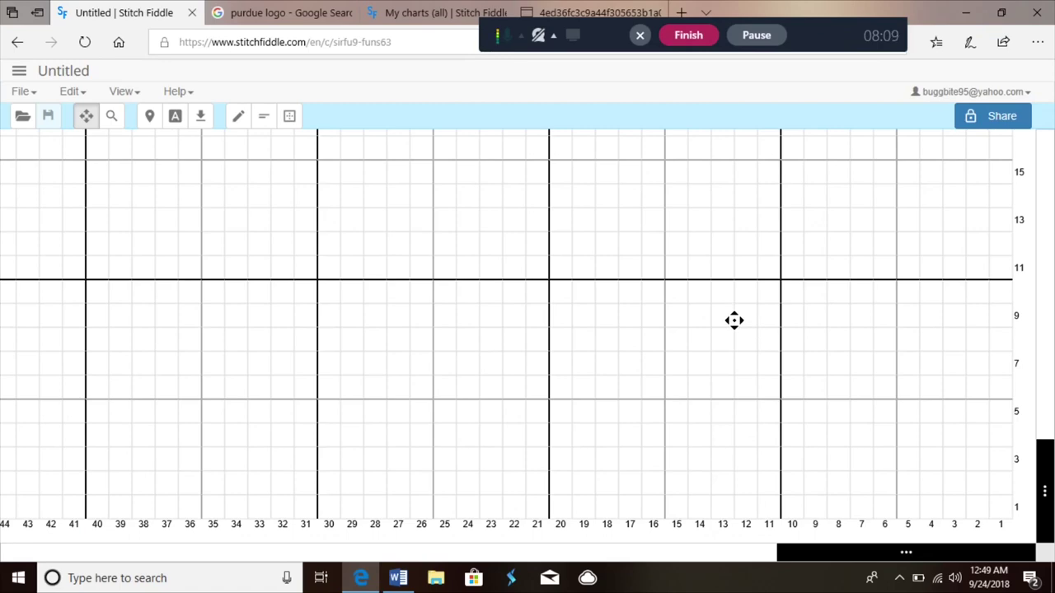
pyautogui.scroll(-5, 733, 321)
pyautogui.scroll(6, 738, 252)
pyautogui.scroll(-3, 738, 253)
pyautogui.scroll(5, 816, 462)
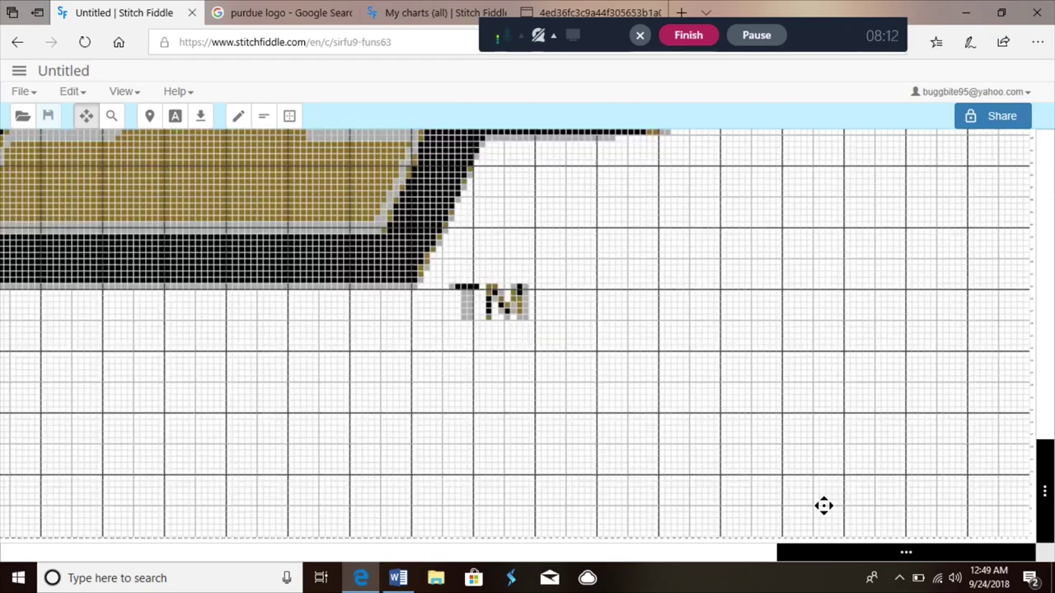
pyautogui.scroll(-2, 849, 341)
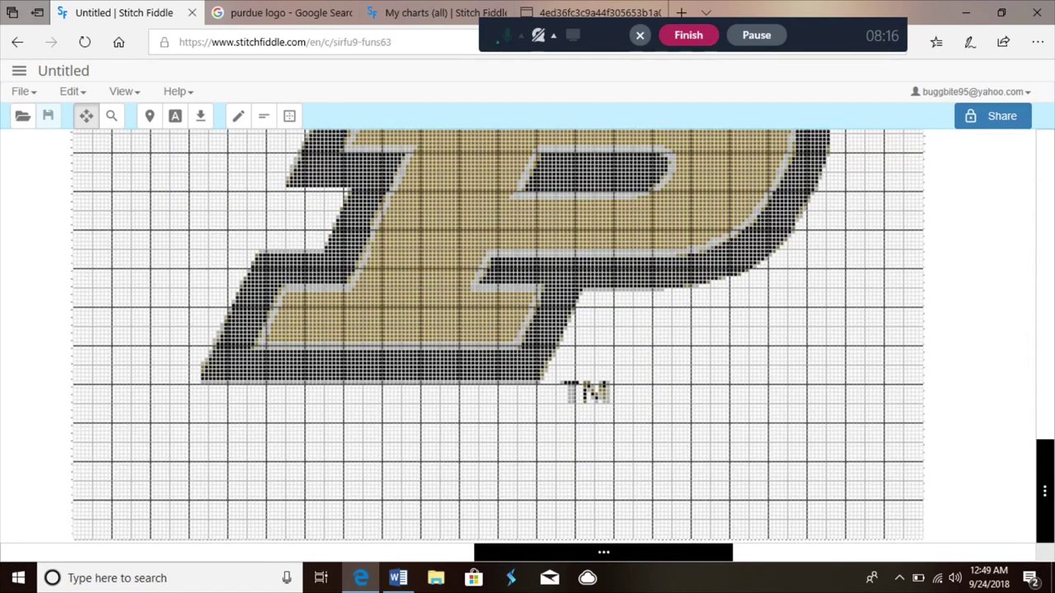
pyautogui.moveTo(1041, 492); pyautogui.dragTo(1042, 408)
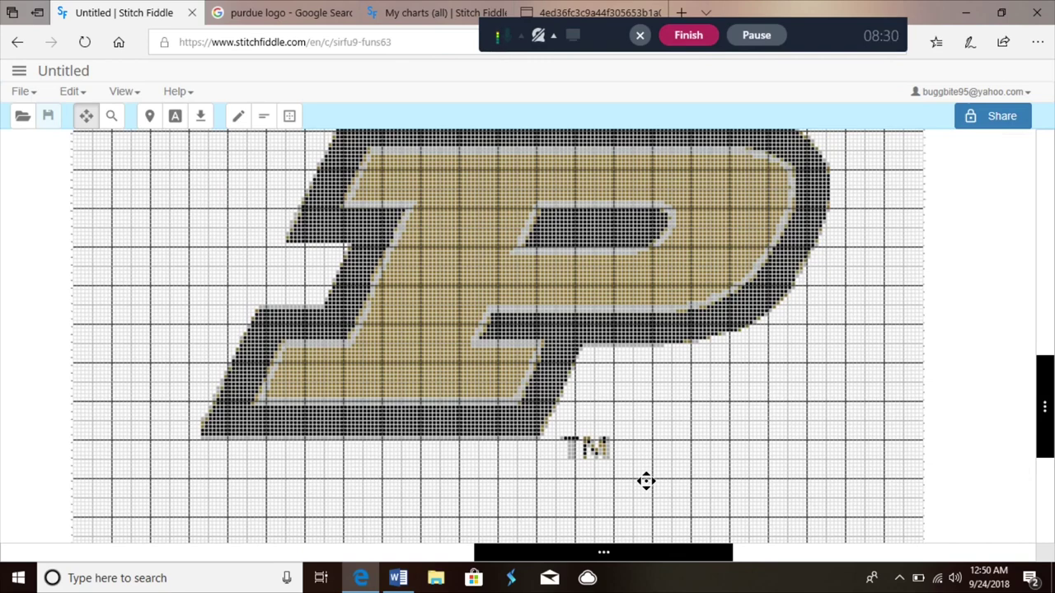
# Put the chart in edit mode and open the Edit yarn color dialog for the gold yarn.
pyautogui.click(25, 97)
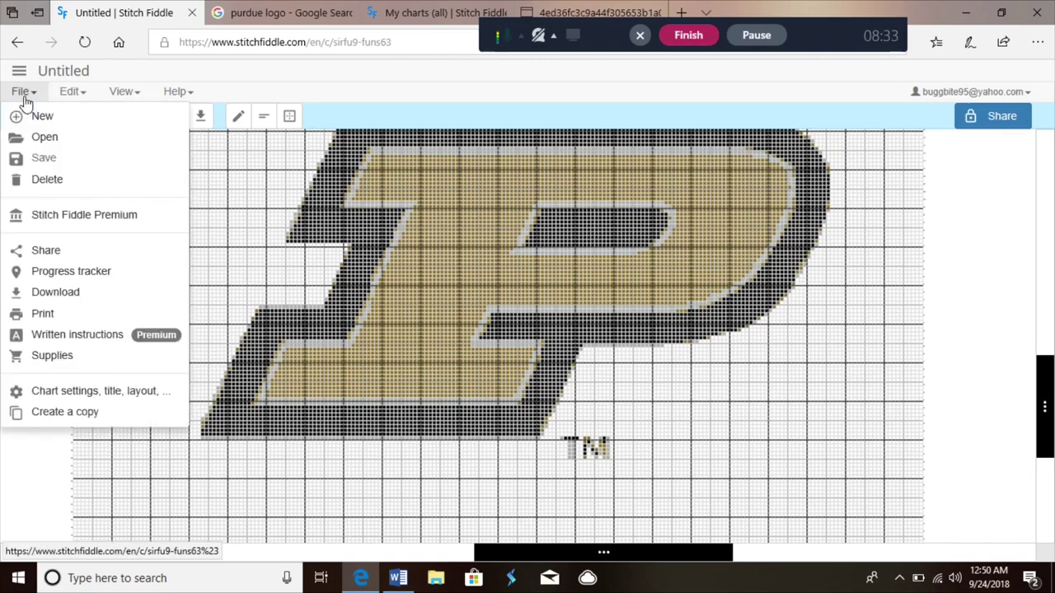
pyautogui.click(71, 93)
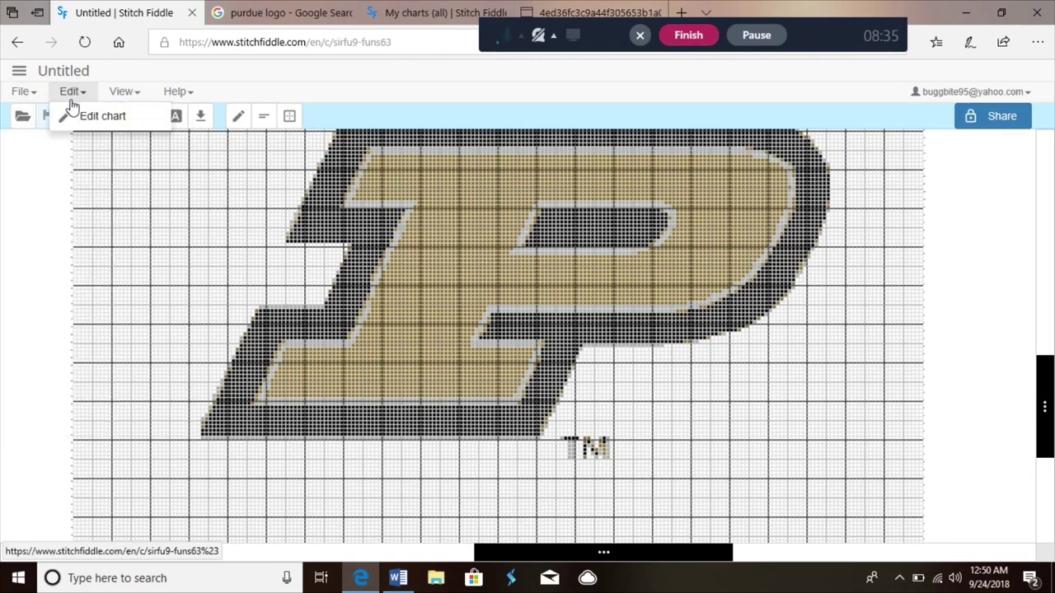
pyautogui.click(78, 117)
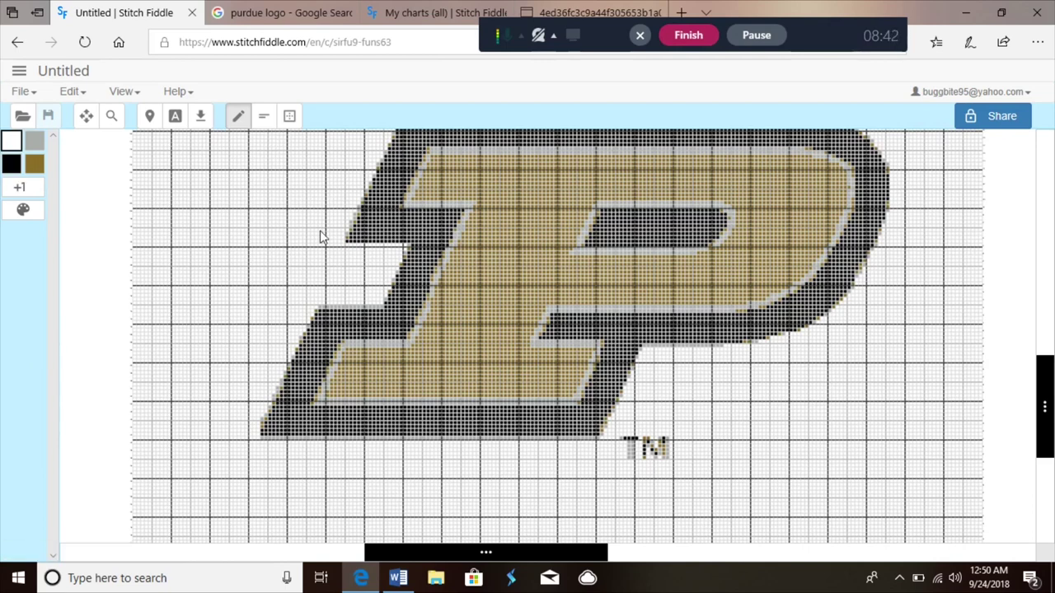
pyautogui.click(32, 166)
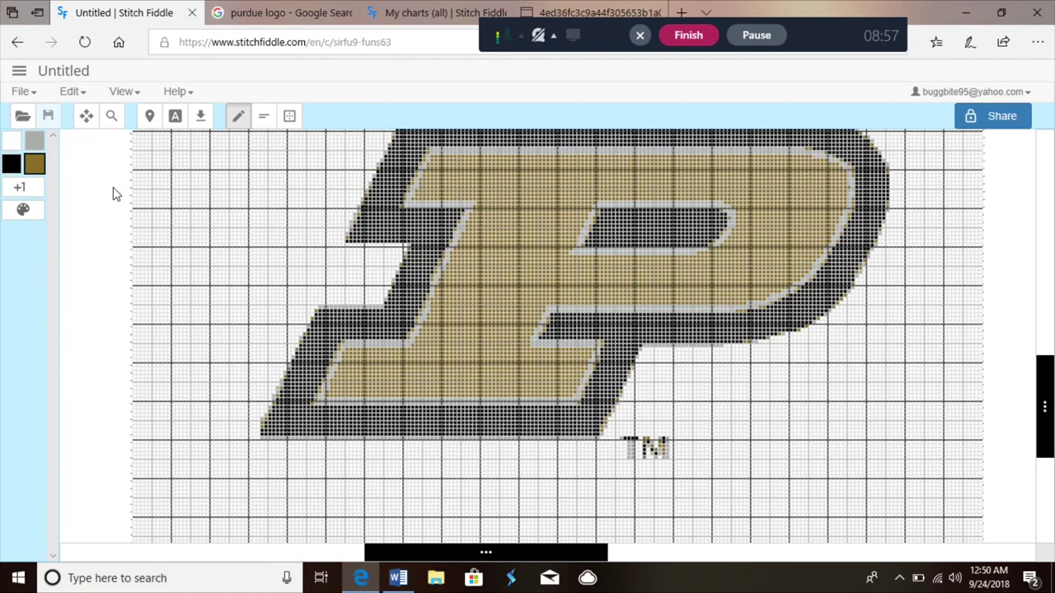
pyautogui.click(34, 165)
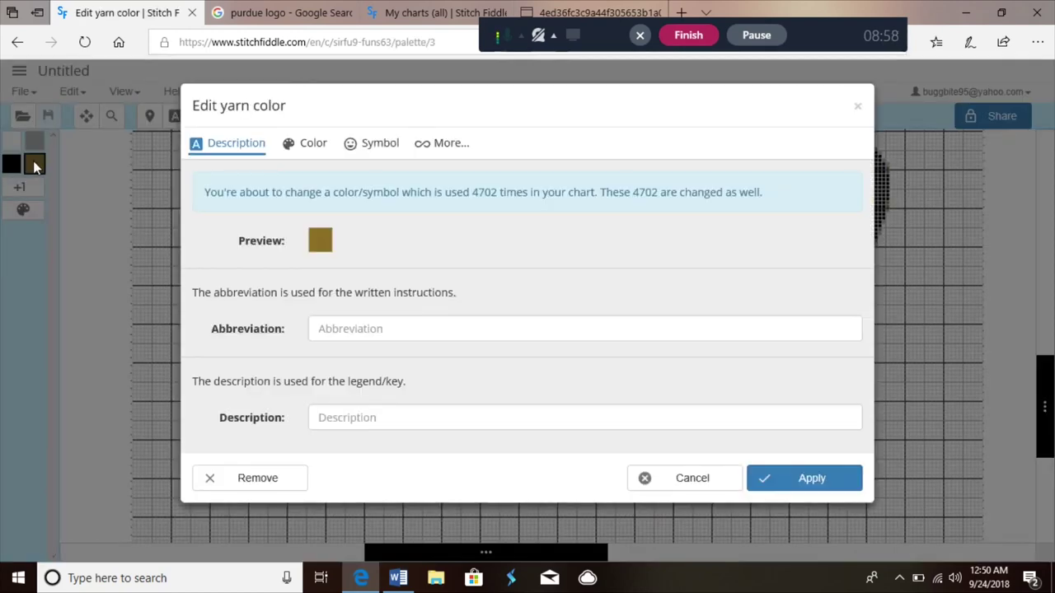
# Recolour the gold yarn to bright yellow #F1C232 across all 4702 stitches.
pyautogui.click(313, 148)
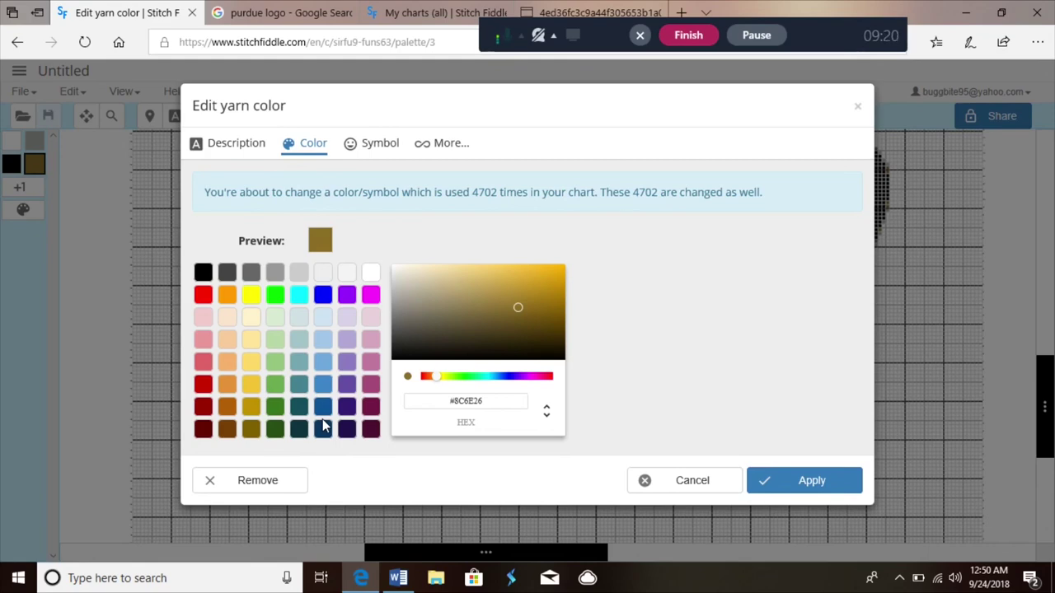
pyautogui.click(257, 389)
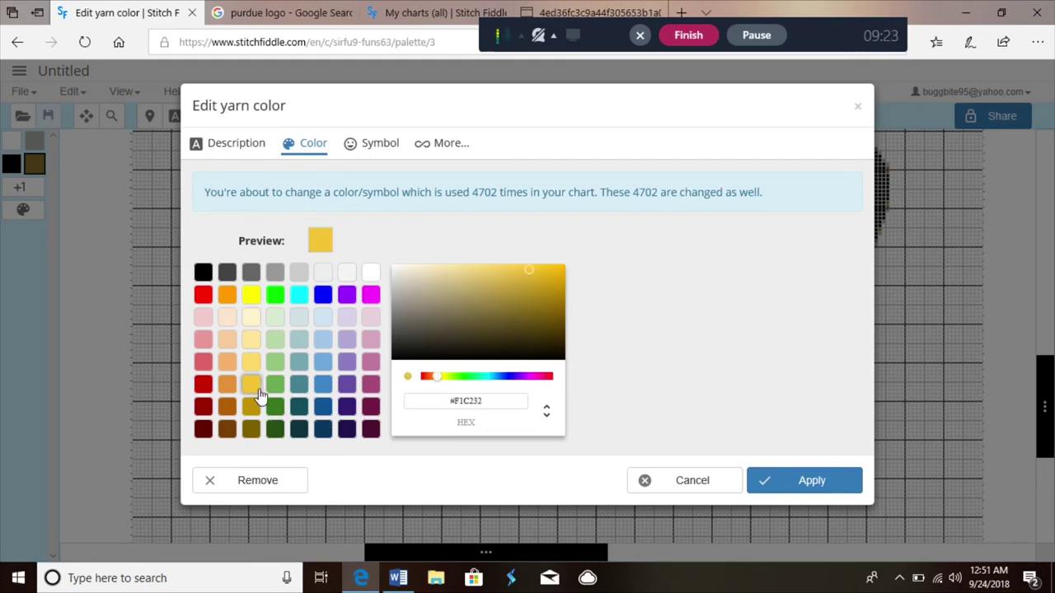
pyautogui.click(371, 149)
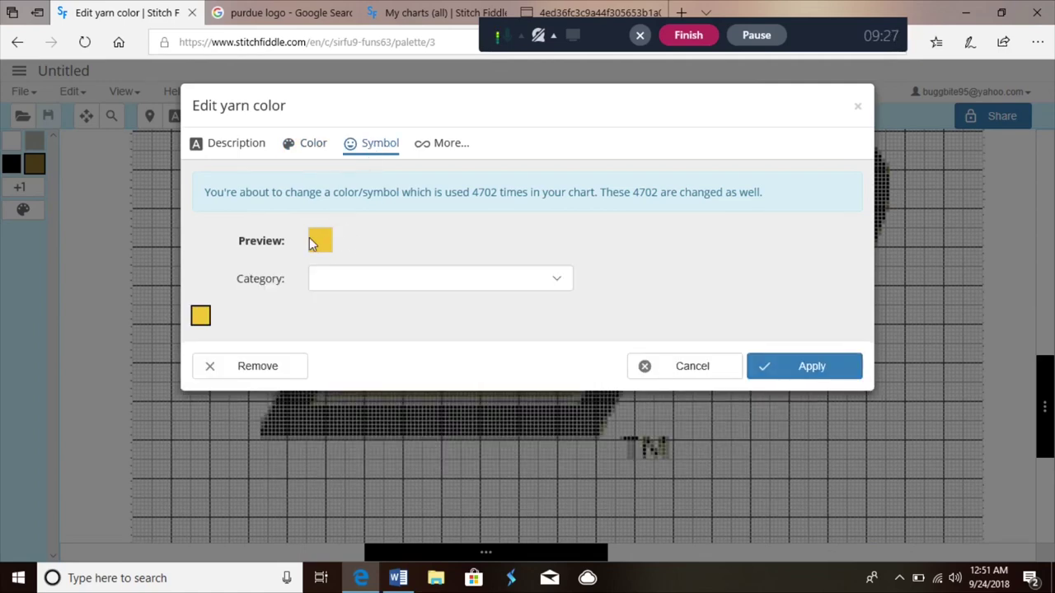
pyautogui.click(555, 289)
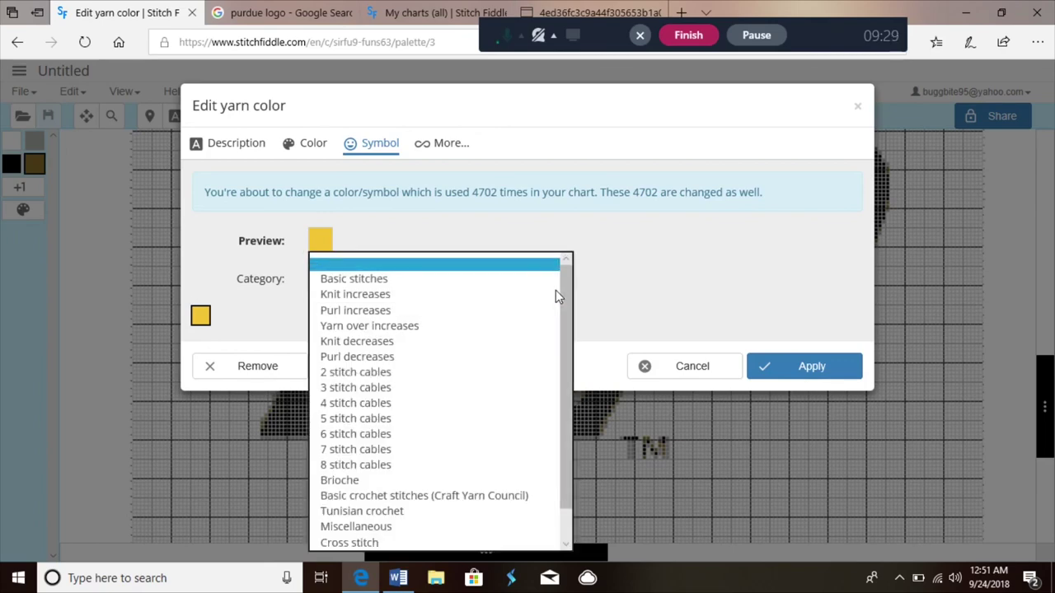
pyautogui.click(577, 272)
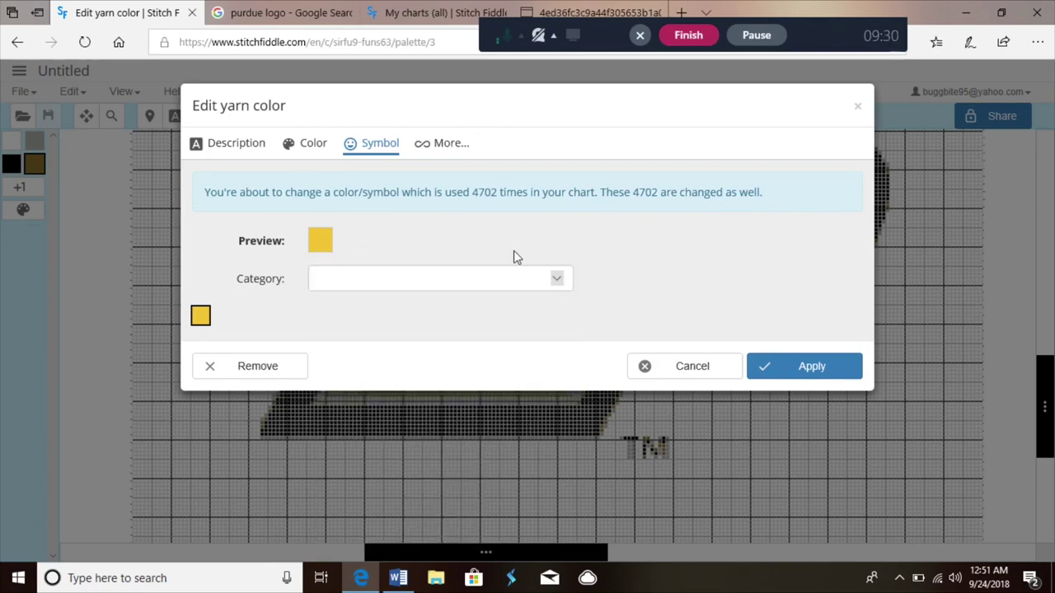
pyautogui.click(327, 155)
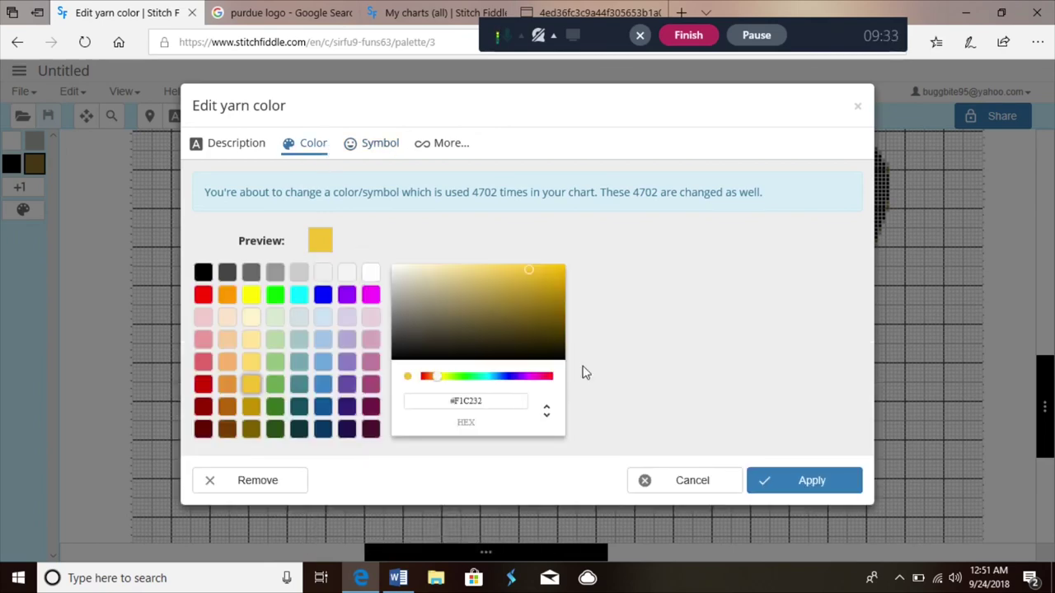
pyautogui.click(828, 481)
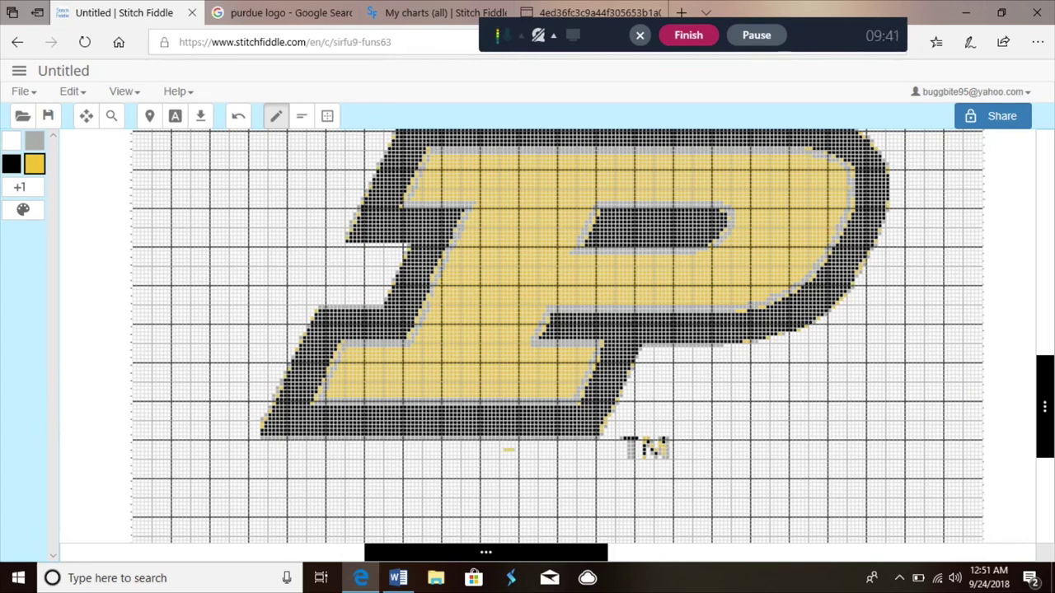
pyautogui.scroll(2, 654, 447)
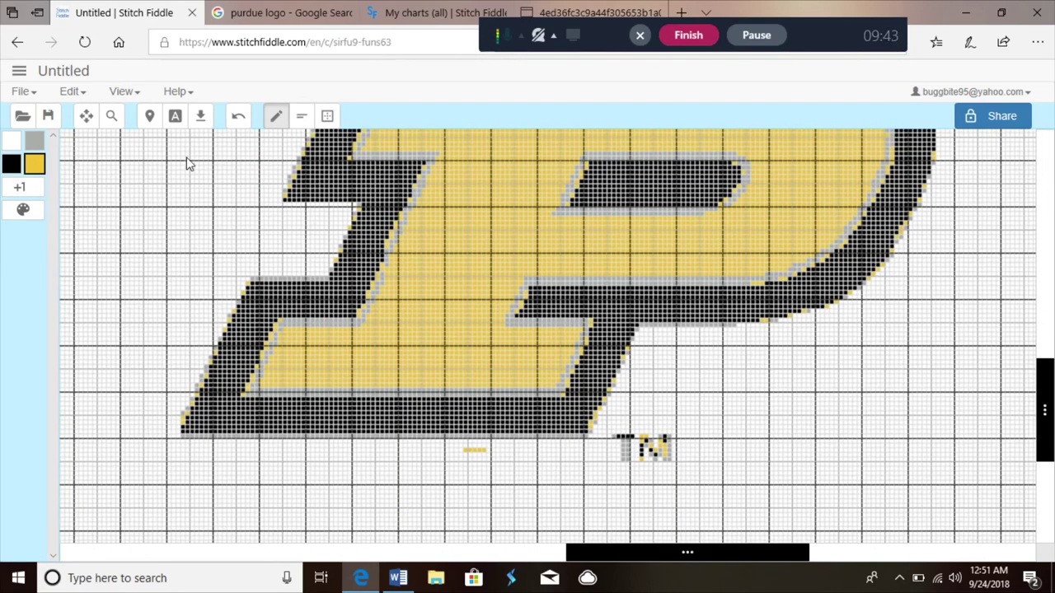
# Scroll the chart down to the TM mark below the logo and select white for painting.
pyautogui.click(85, 116)
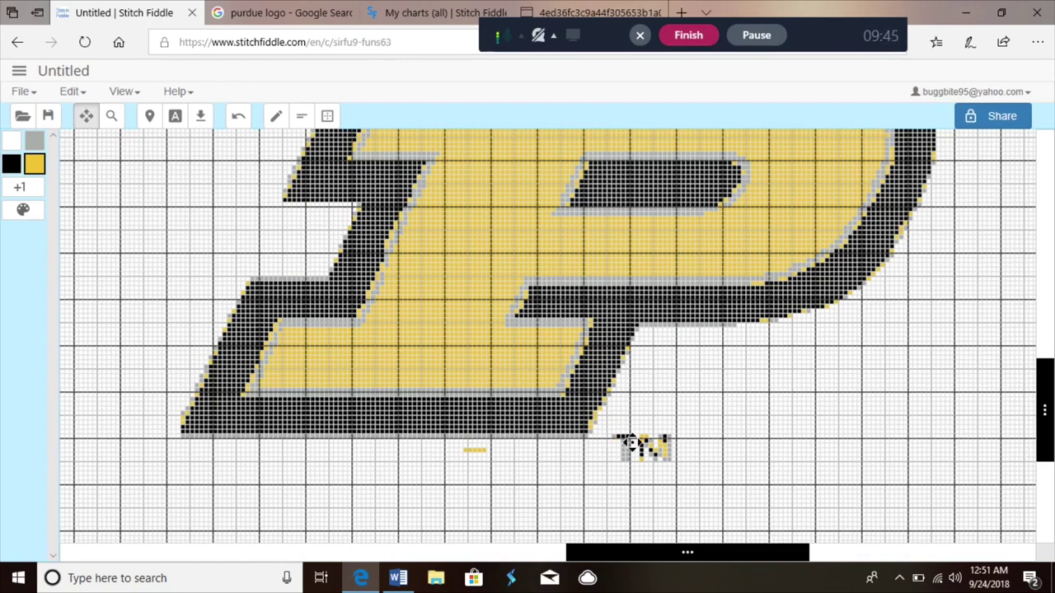
pyautogui.scroll(1, 643, 445)
pyautogui.scroll(3, 659, 292)
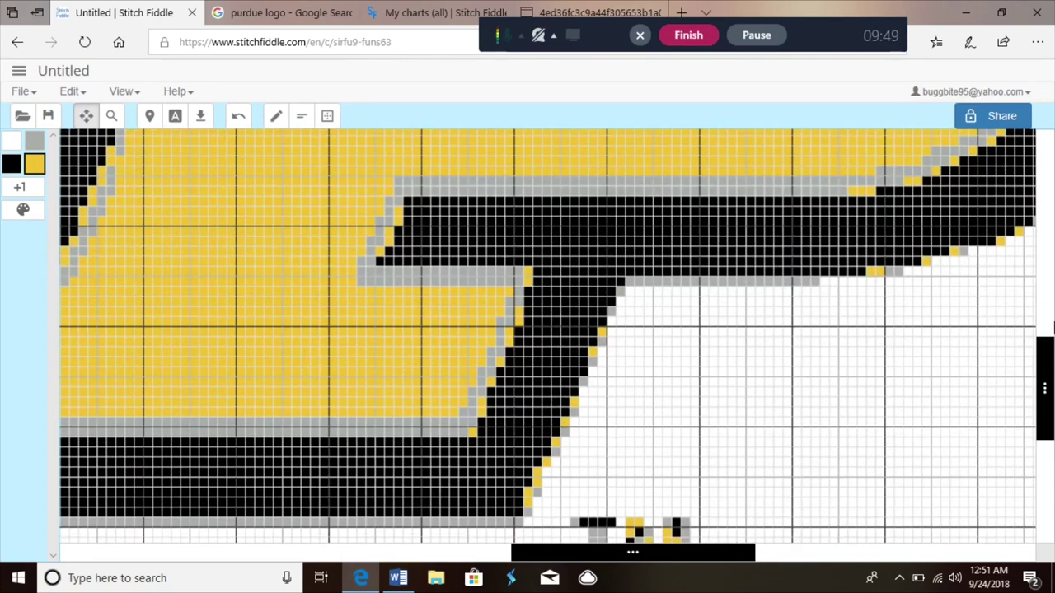
pyautogui.moveTo(1045, 350); pyautogui.dragTo(1045, 396)
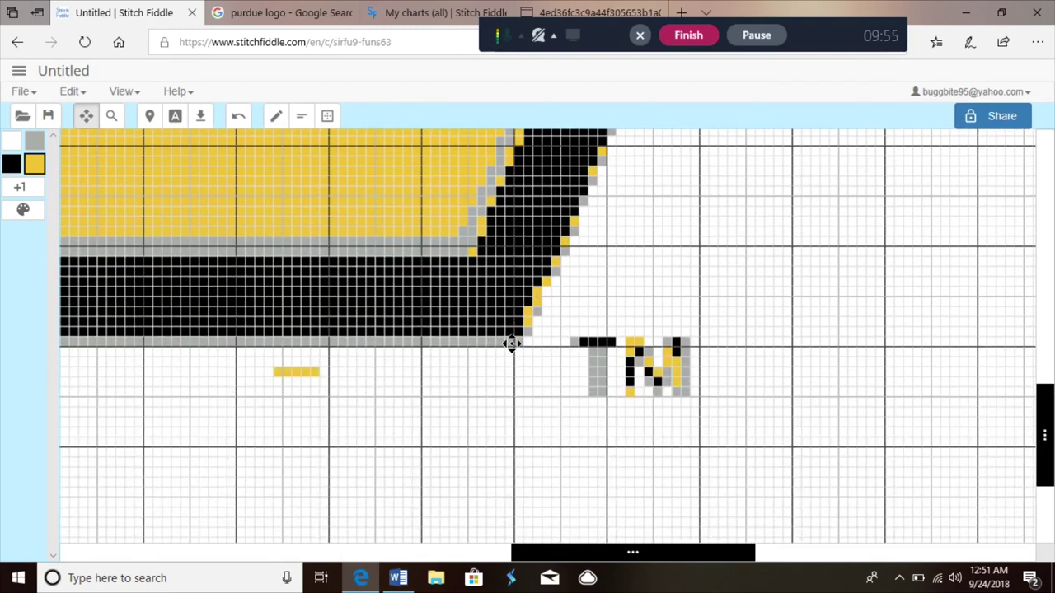
pyautogui.click(17, 145)
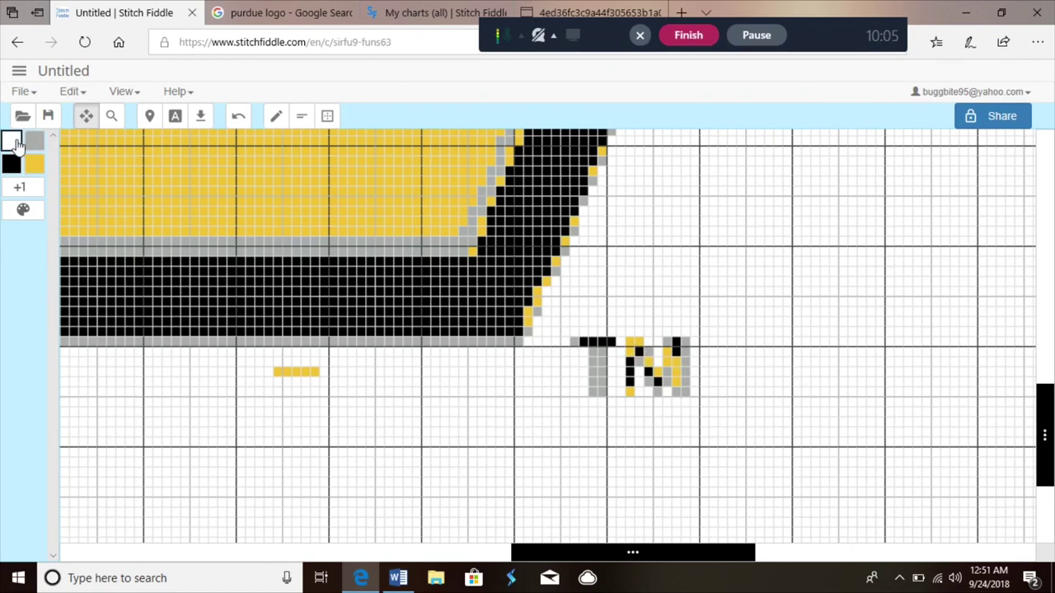
# Paint over the TM mark and the stray yellow bar below the logo in white.
pyautogui.moveTo(277, 259); pyautogui.dragTo(332, 253)
pyautogui.click(275, 115)
pyautogui.moveTo(647, 340); pyautogui.dragTo(691, 340)
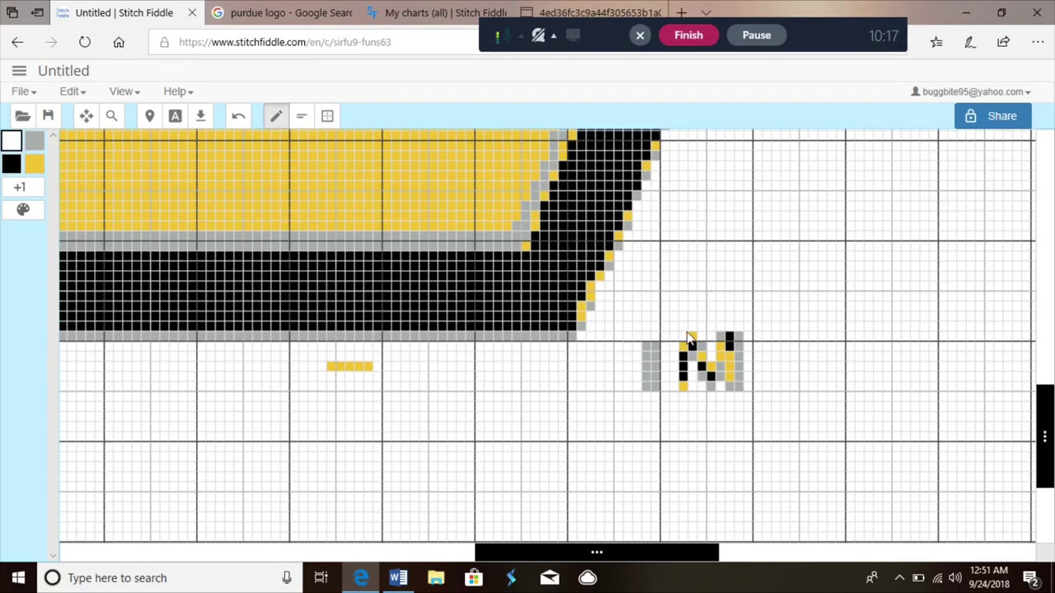
pyautogui.click(730, 338)
pyautogui.moveTo(732, 387)
pyautogui.mouseDown()
pyautogui.moveTo(643, 391)
pyautogui.moveTo(651, 355)
pyautogui.moveTo(694, 355)
pyautogui.moveTo(670, 384)
pyautogui.moveTo(755, 363)
pyautogui.moveTo(695, 383)
pyautogui.moveTo(725, 374)
pyautogui.moveTo(723, 348)
pyautogui.moveTo(743, 344)
pyautogui.moveTo(647, 358)
pyautogui.mouseUp()
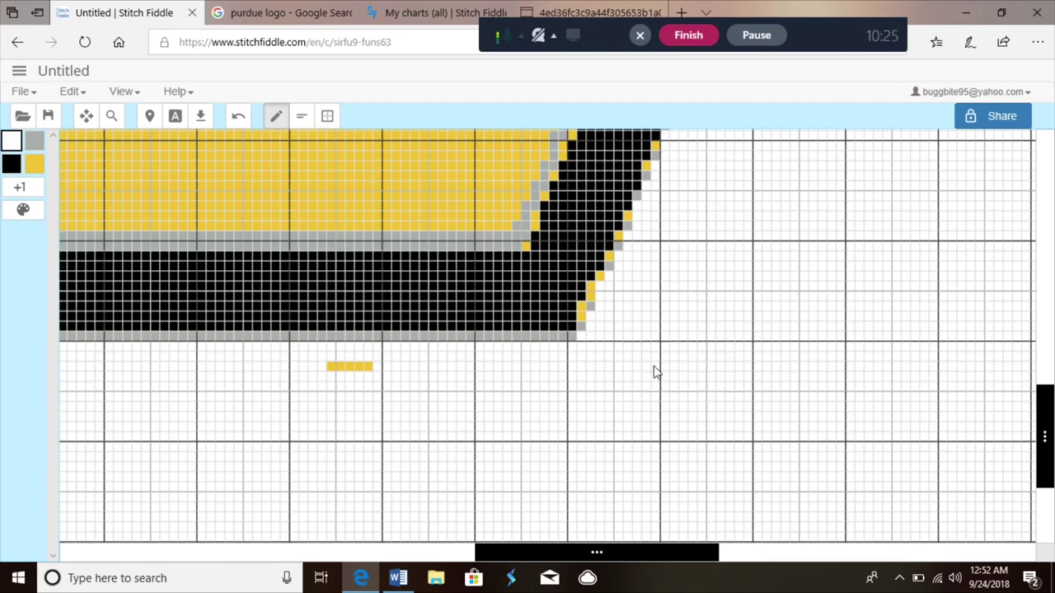
pyautogui.moveTo(327, 369); pyautogui.dragTo(372, 368)
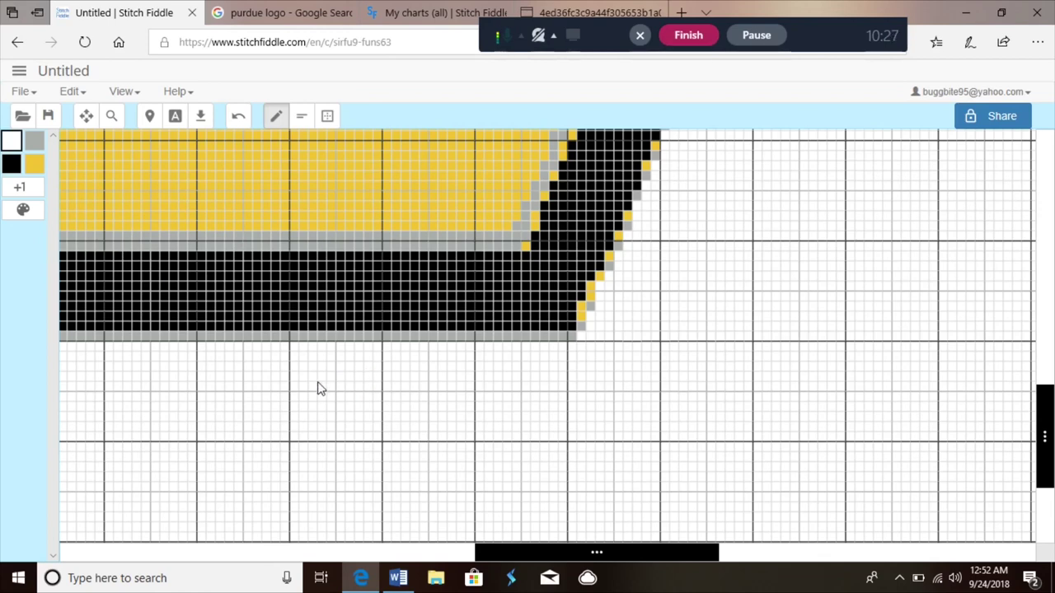
# Paint the yellow specks along the logo's diagonal edge grey.
pyautogui.click(35, 150)
pyautogui.moveTo(582, 327); pyautogui.dragTo(584, 313)
pyautogui.click(593, 299)
pyautogui.click(591, 286)
pyautogui.click(600, 276)
pyautogui.click(610, 257)
pyautogui.click(617, 243)
pyautogui.click(627, 227)
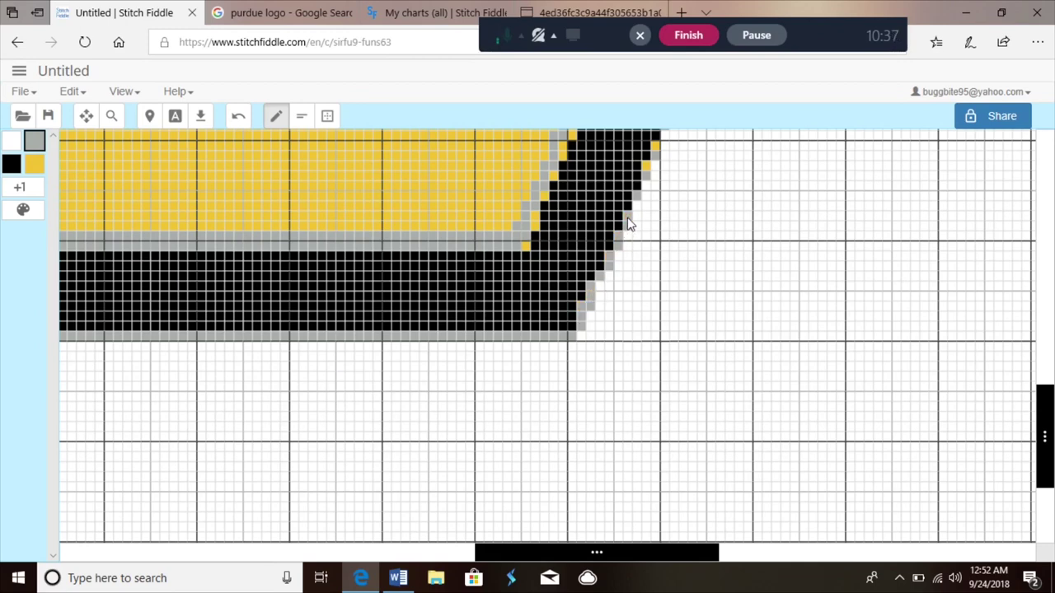
pyautogui.scroll(-2, 531, 294)
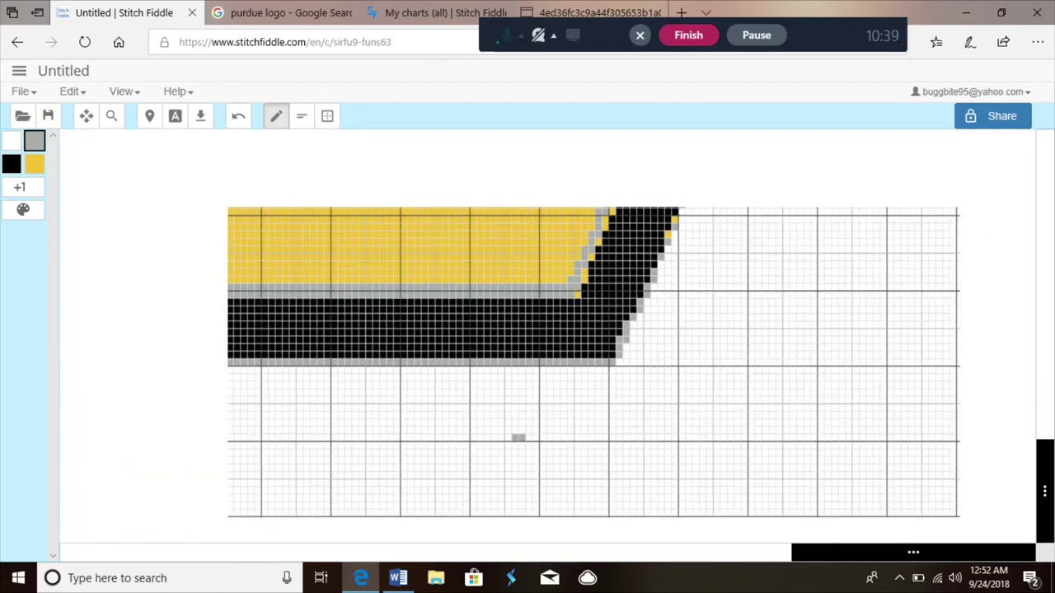
pyautogui.scroll(3, 531, 294)
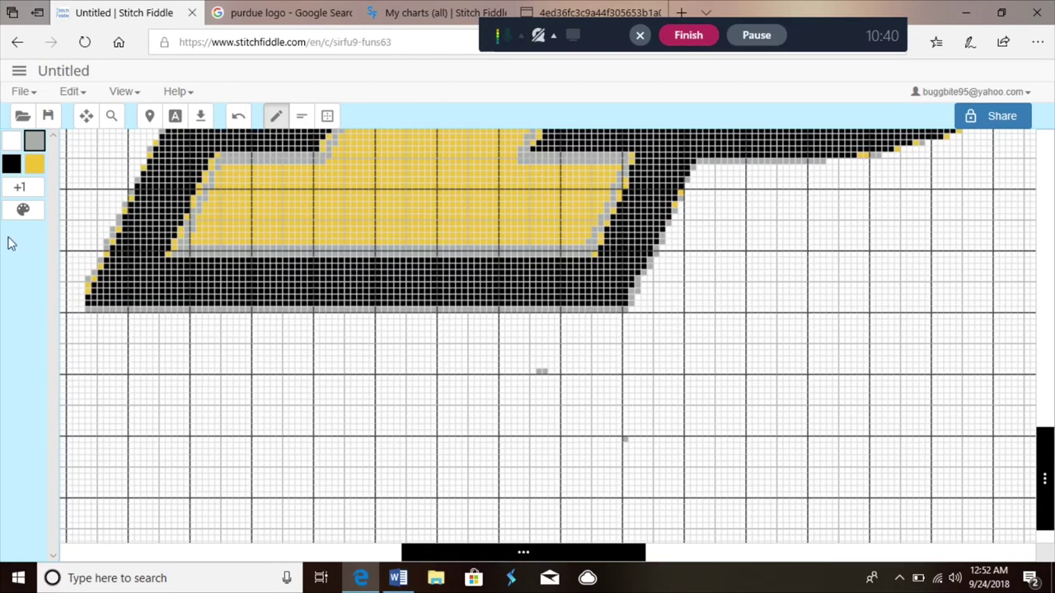
# Erase a stray grey cell in the empty grid with white.
pyautogui.click(12, 143)
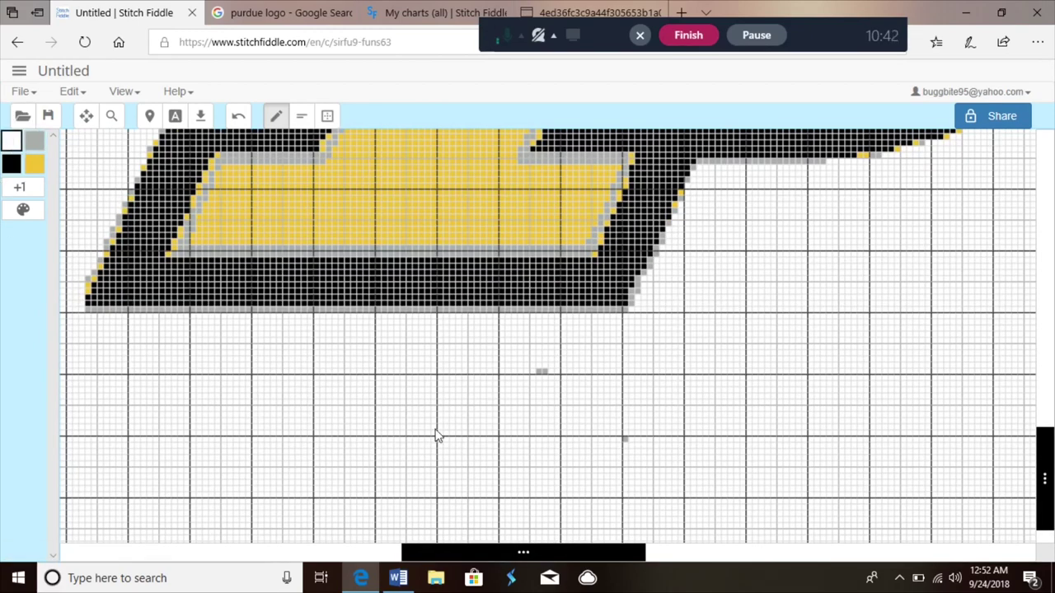
pyautogui.click(543, 372)
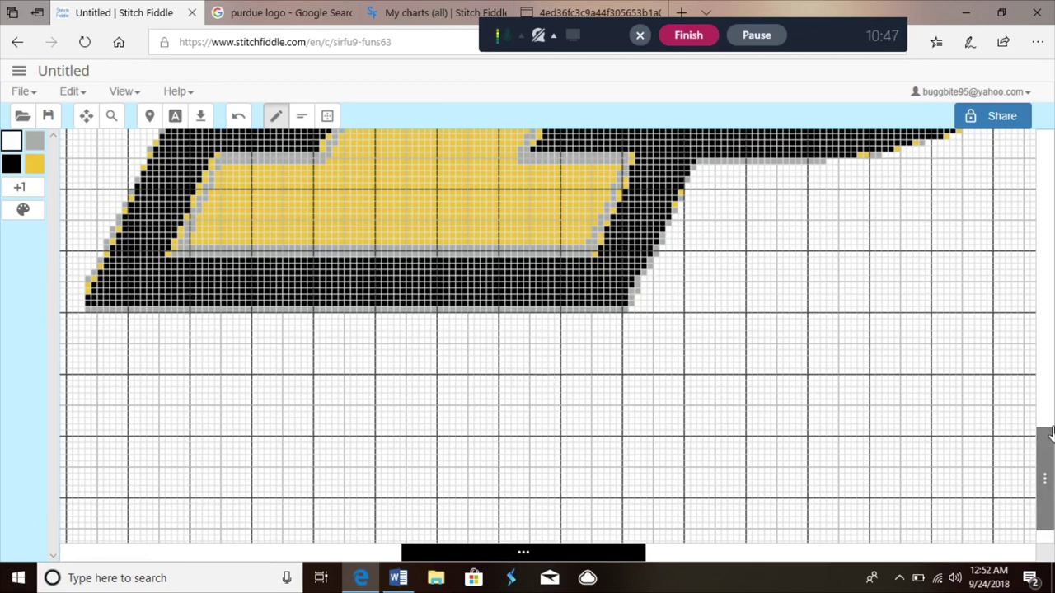
pyautogui.moveTo(1050, 434); pyautogui.dragTo(1047, 387)
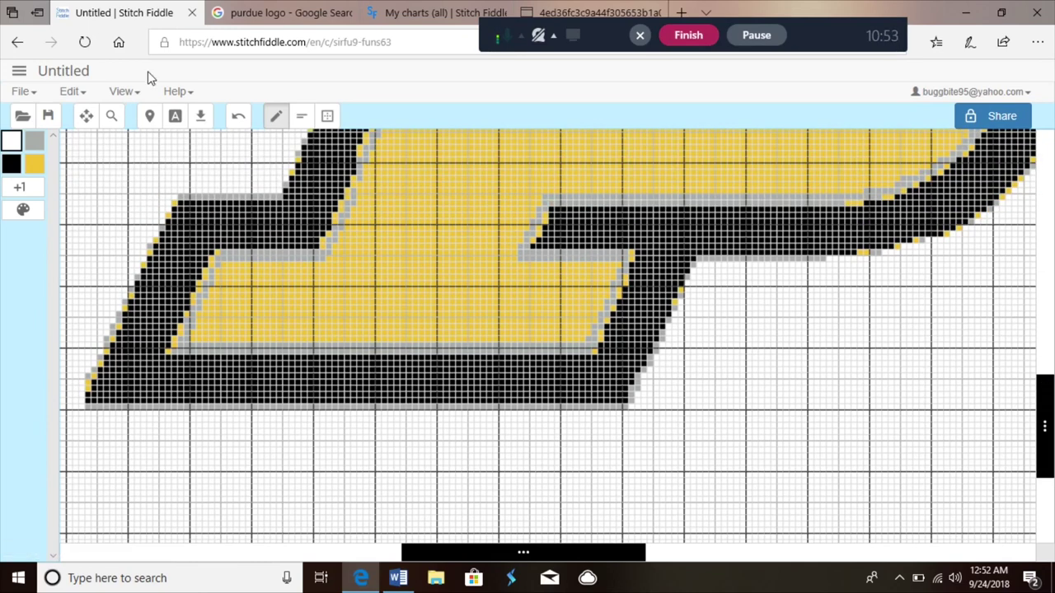
pyautogui.click(437, 13)
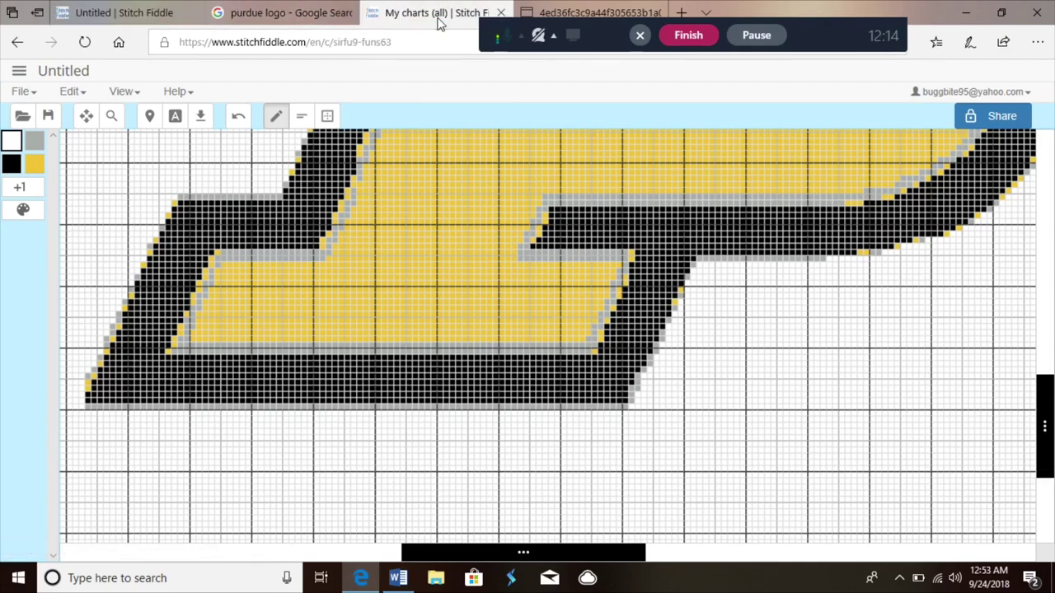
# Open the Purdue 1 chart from My charts and show its File menu.
pyautogui.click(585, 353)
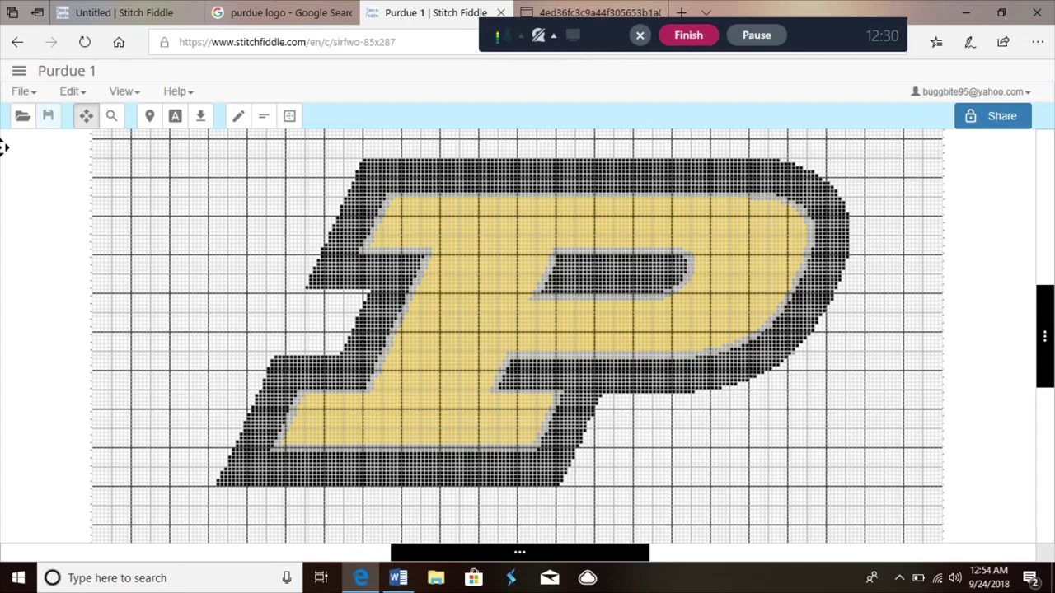
pyautogui.click(30, 97)
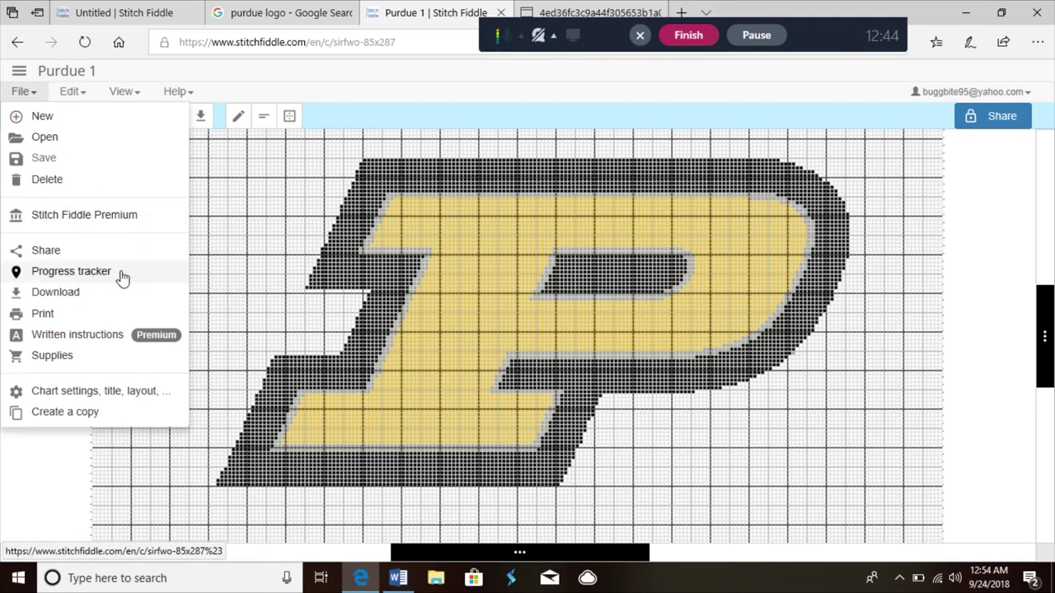
# Turn on the progress tracker at row 86 and compare with the OSU Rug document.
pyautogui.click(71, 271)
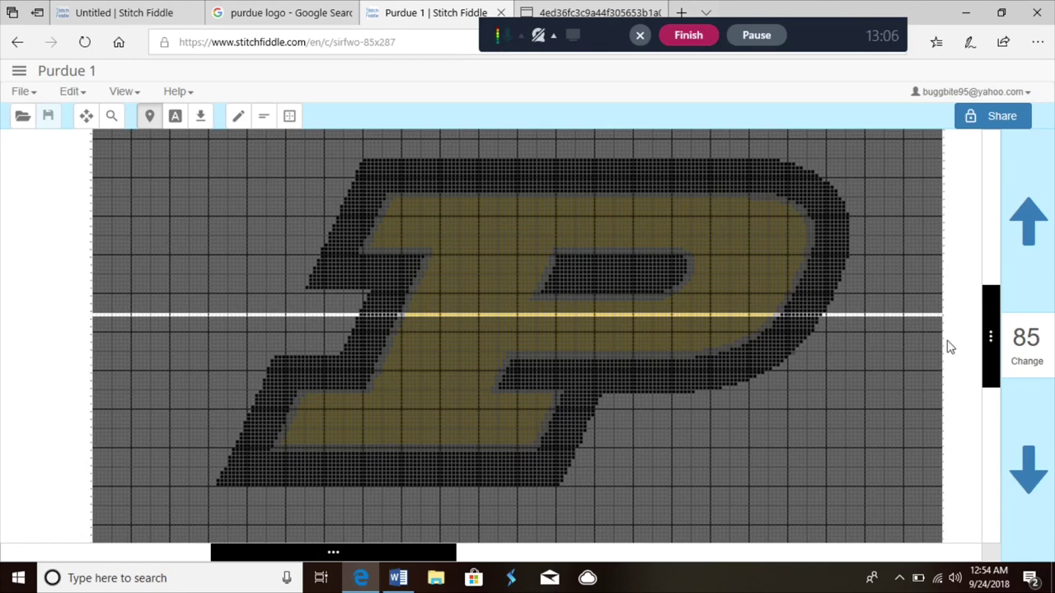
pyautogui.click(1028, 223)
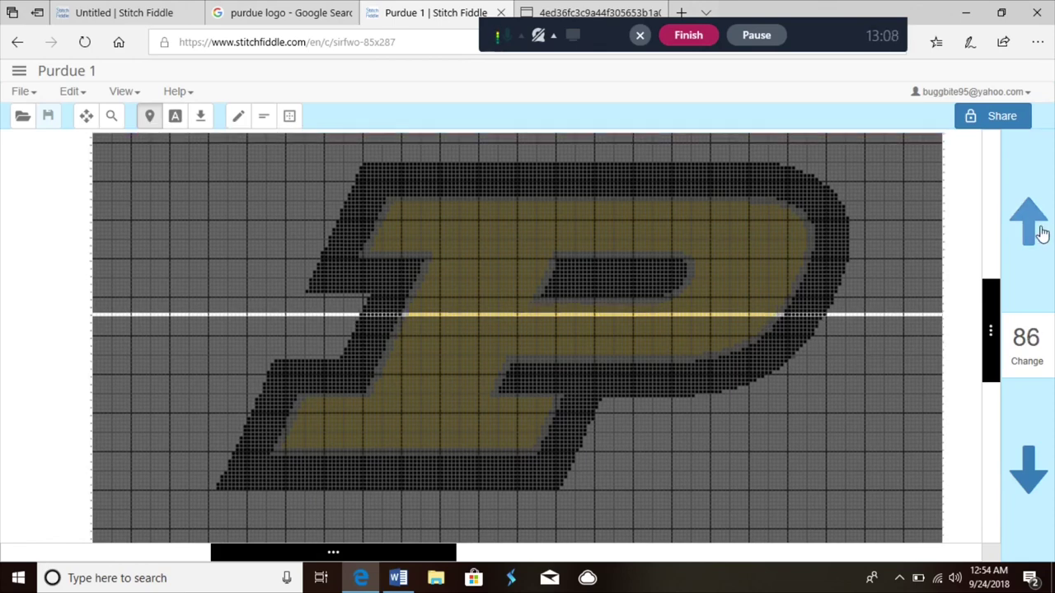
pyautogui.scroll(3, 705, 360)
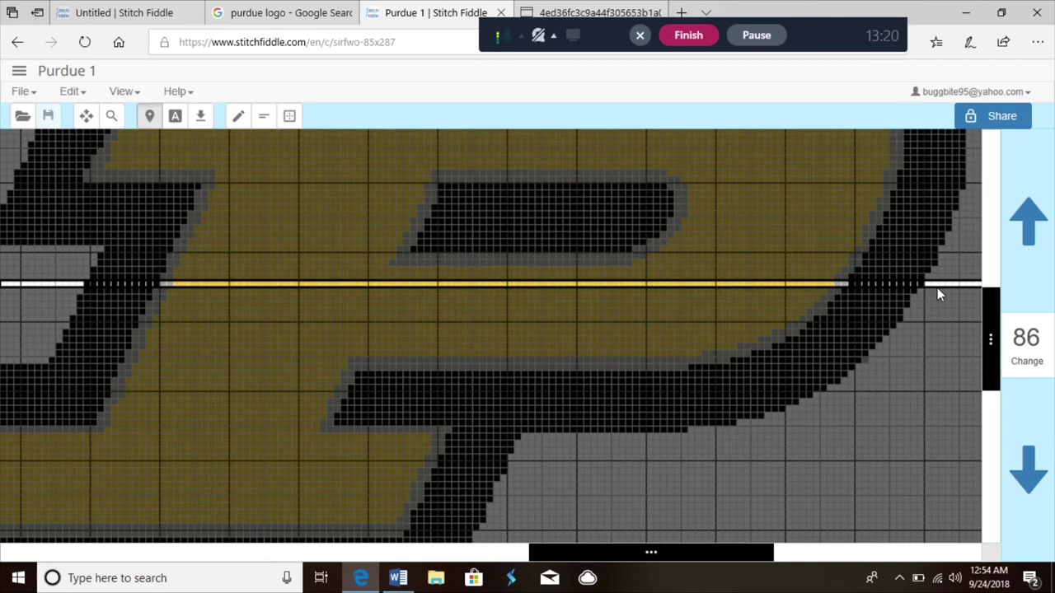
pyautogui.click(399, 577)
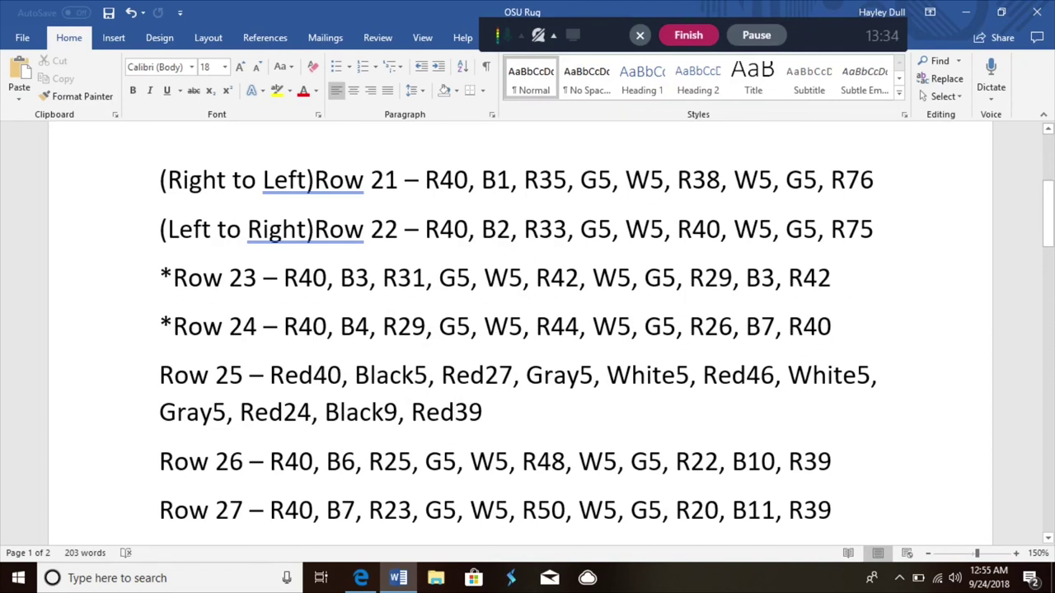
pyautogui.click(361, 577)
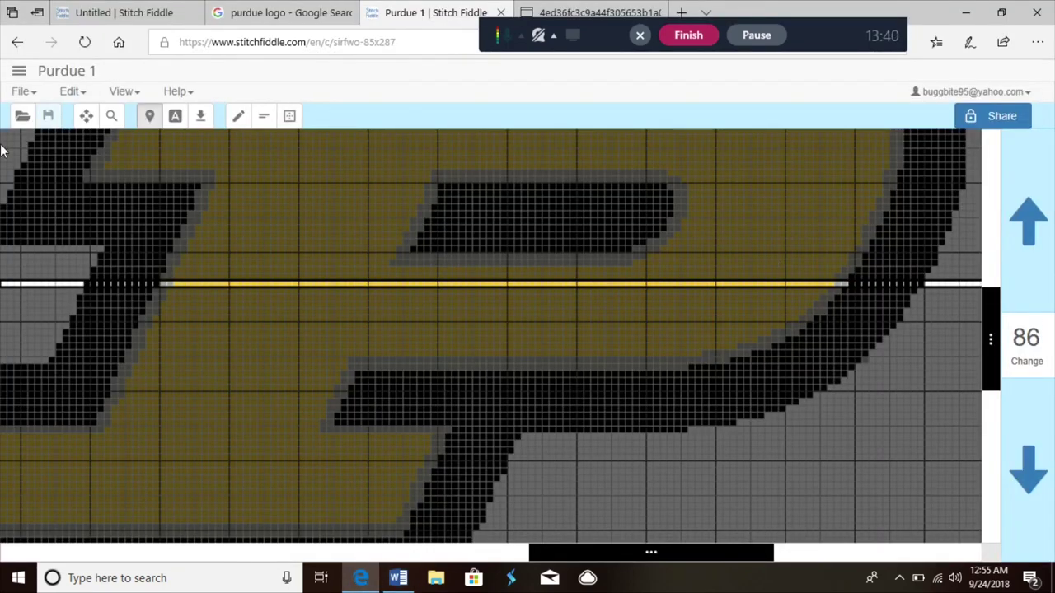
# Download Purdue 1 as a 24-page A4 PDF and open the downloaded file.
pyautogui.click(20, 91)
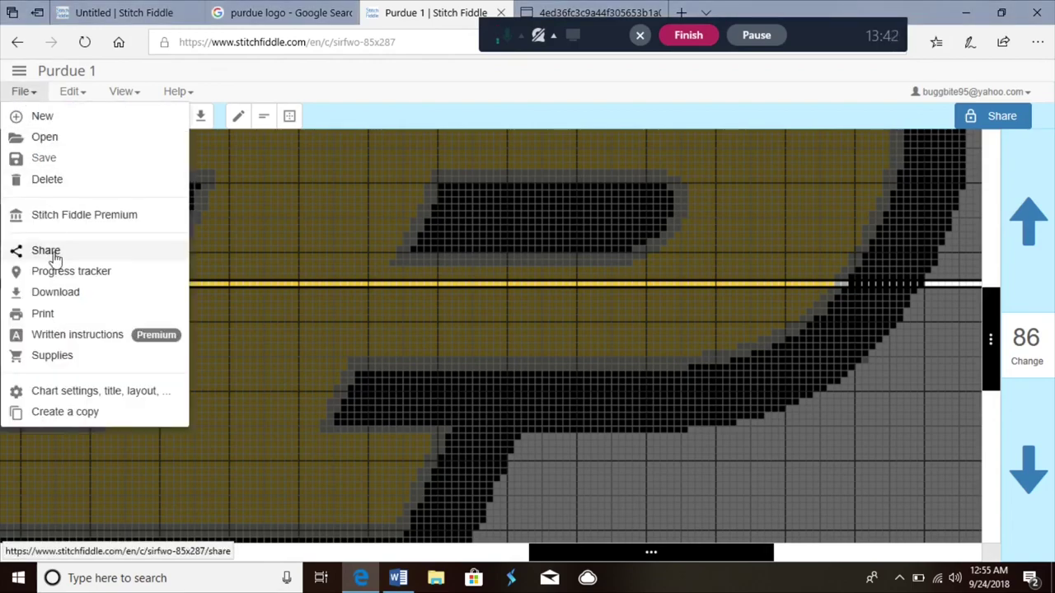
pyautogui.click(43, 314)
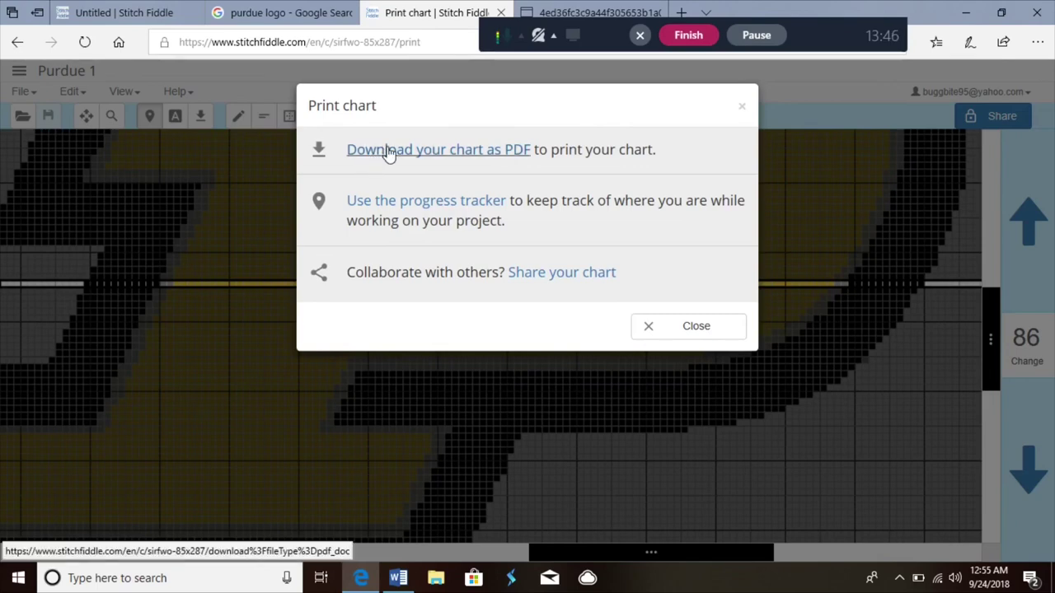
pyautogui.click(388, 153)
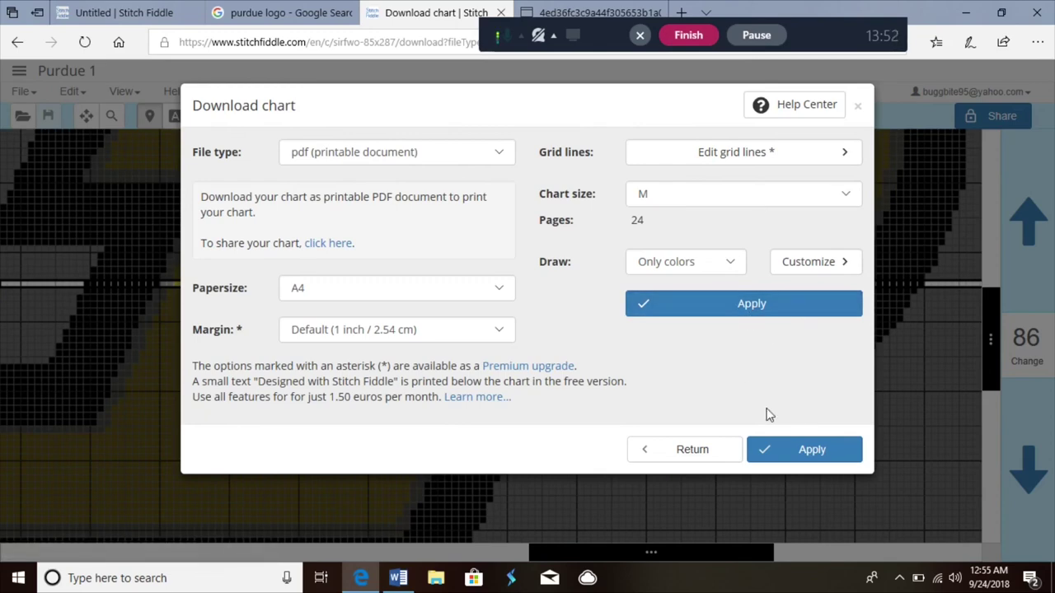
pyautogui.click(783, 449)
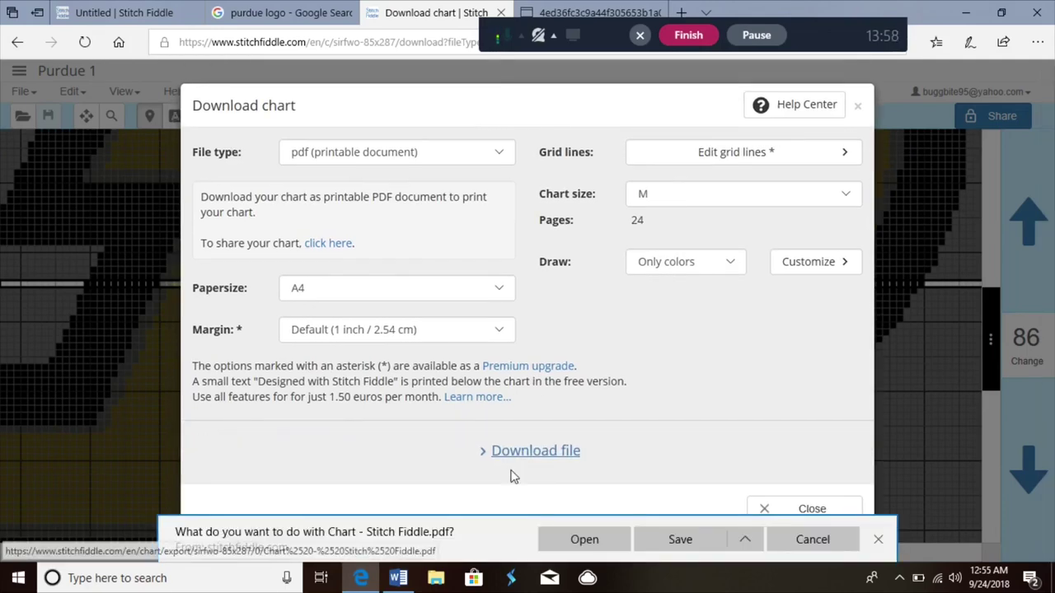
pyautogui.click(613, 544)
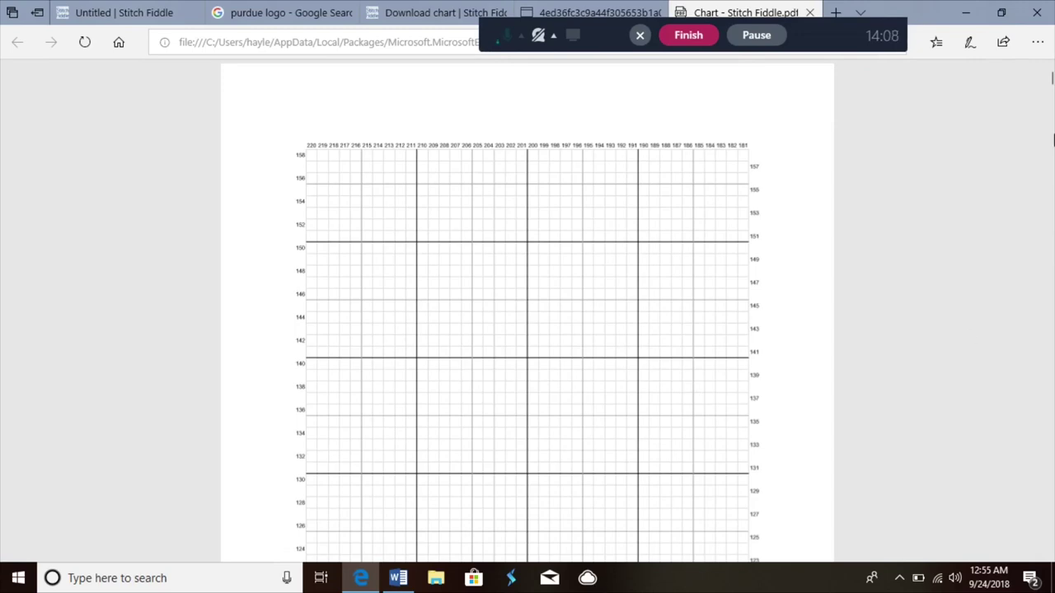
pyautogui.moveTo(1048, 79)
pyautogui.mouseDown()
pyautogui.moveTo(1048, 173)
pyautogui.moveTo(1049, 71)
pyautogui.mouseUp()
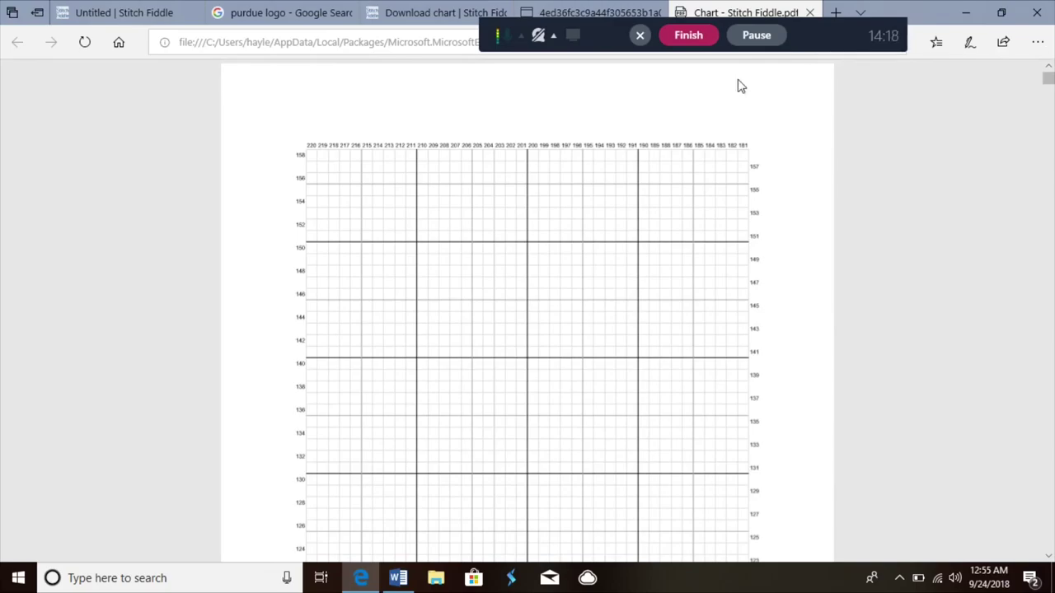